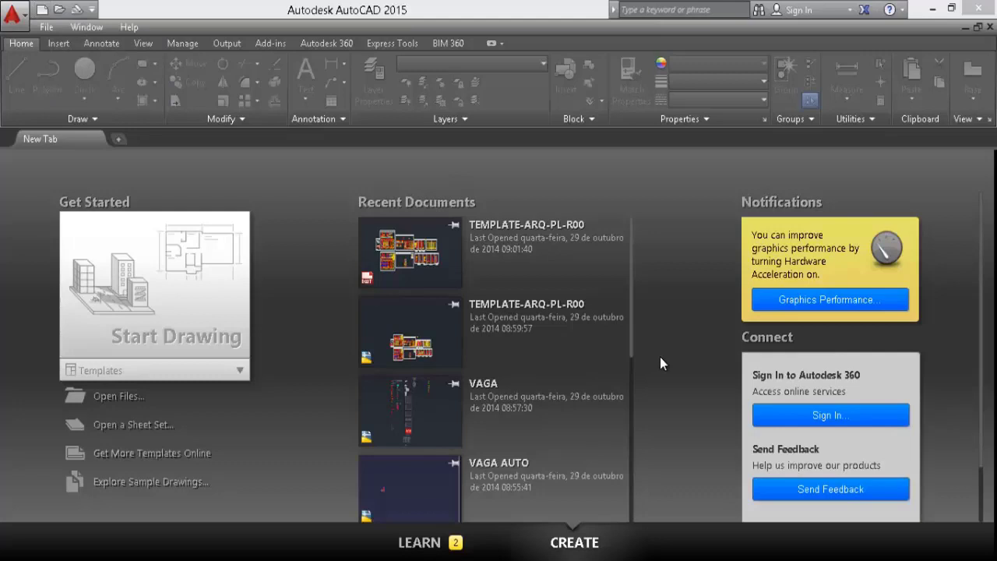
# Step: Create a new blank drawing (Drawing6) from the acadiso.dwt template
pyautogui.click(43, 14)
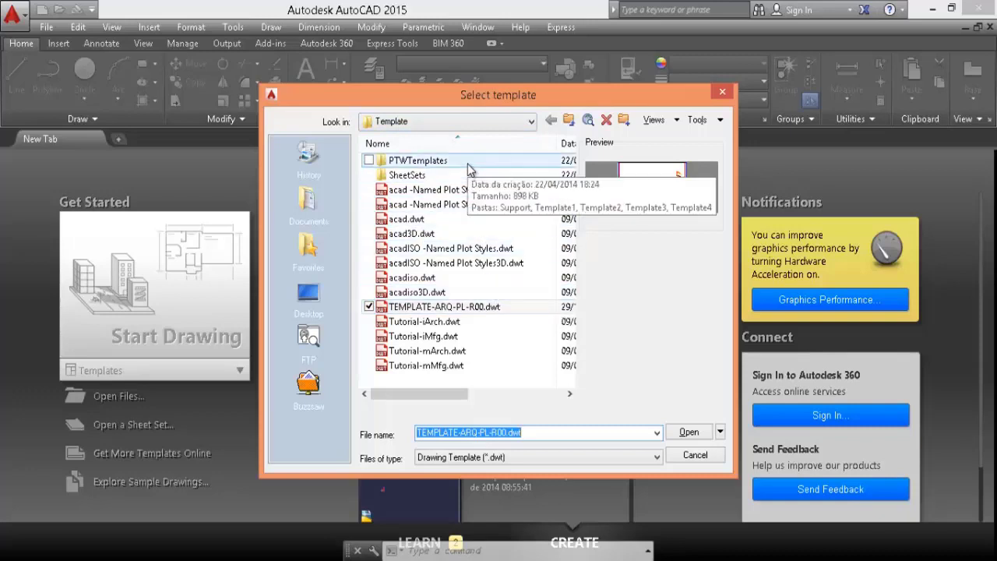
pyautogui.press('End')
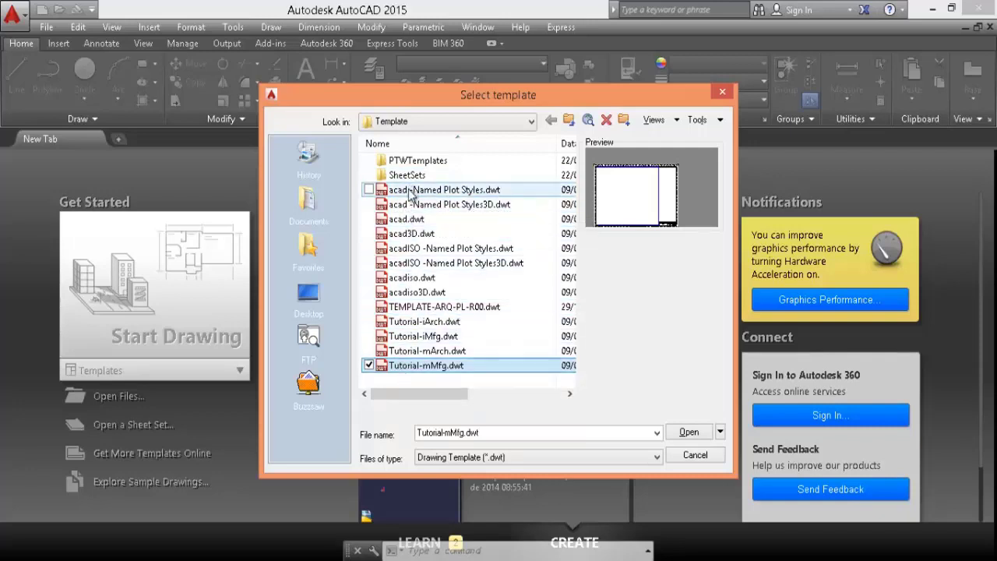
pyautogui.click(424, 307)
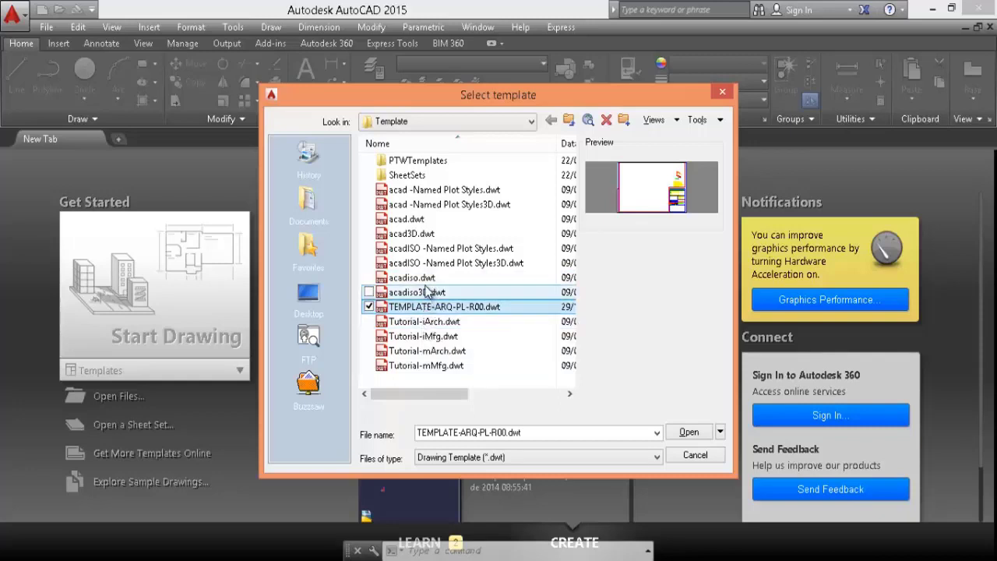
pyautogui.click(426, 282)
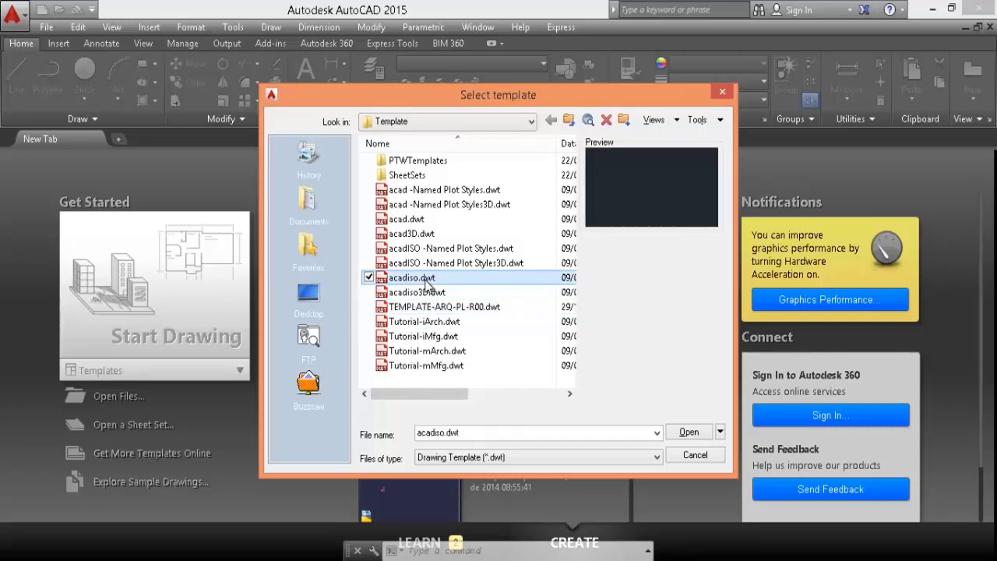
pyautogui.click(693, 433)
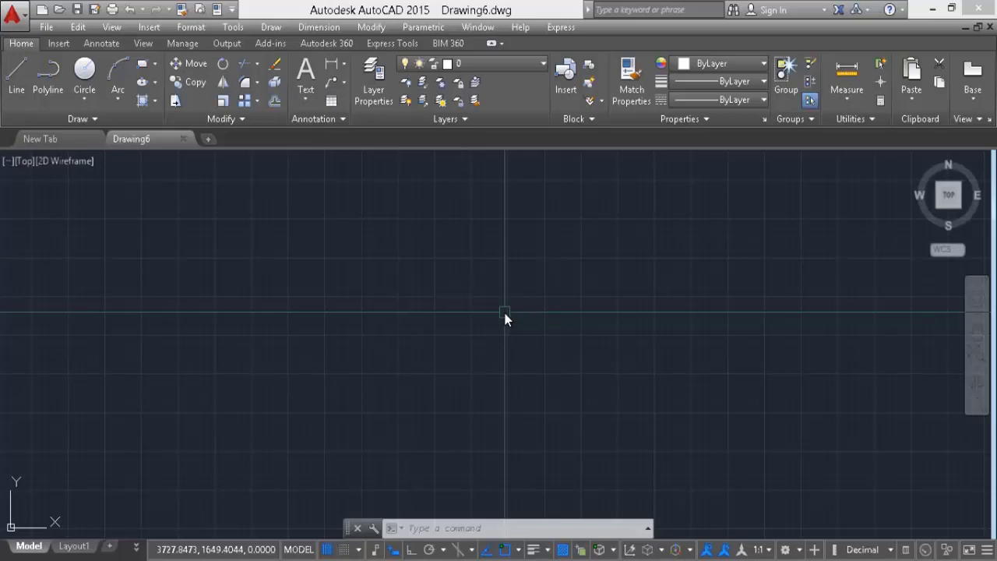
# Step: Set drawing units to Meters insertion scale, Decimal lengths, and 0.00 length and angle precision
pyautogui.write('UN')
pyautogui.press('Return')
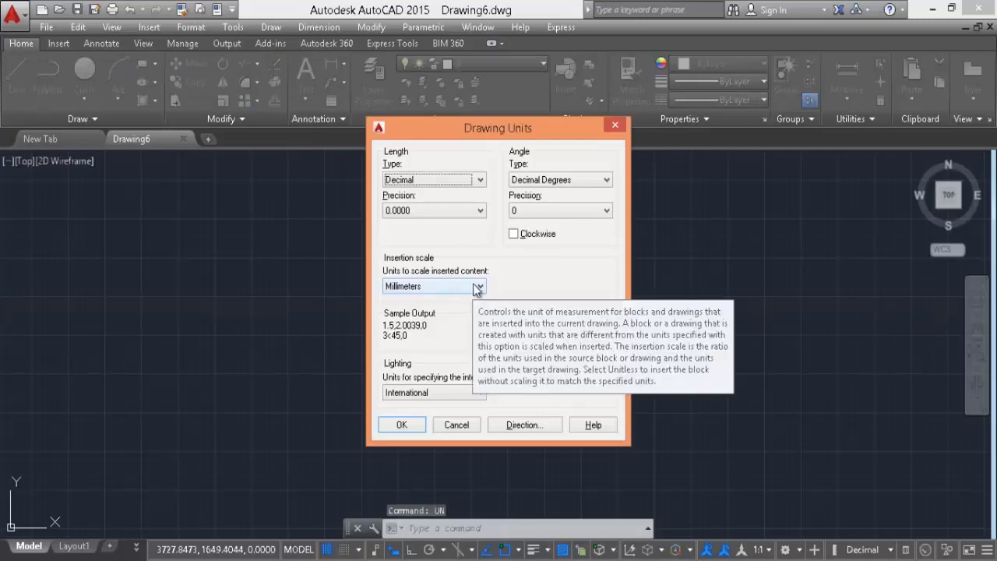
pyautogui.click(477, 287)
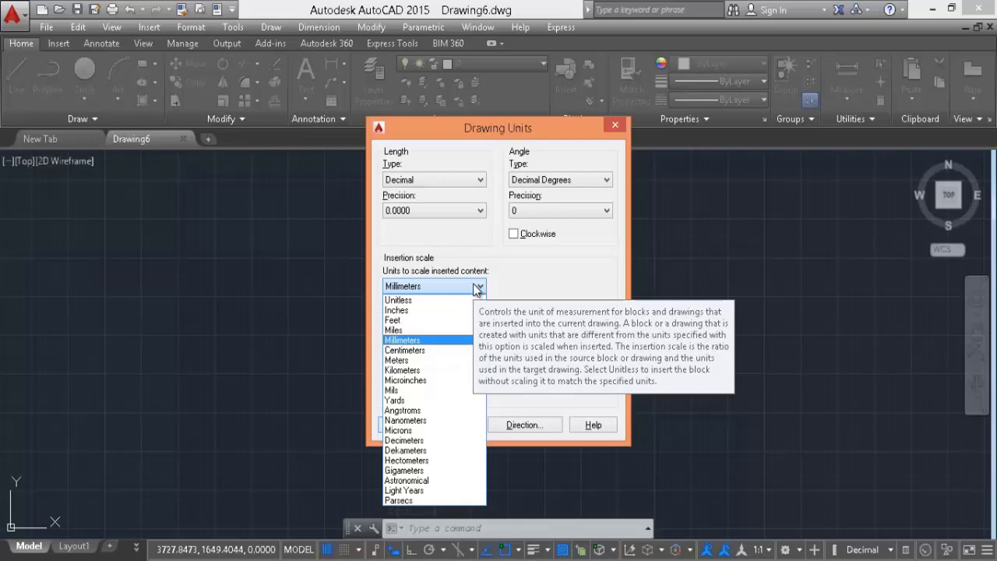
pyautogui.click(407, 359)
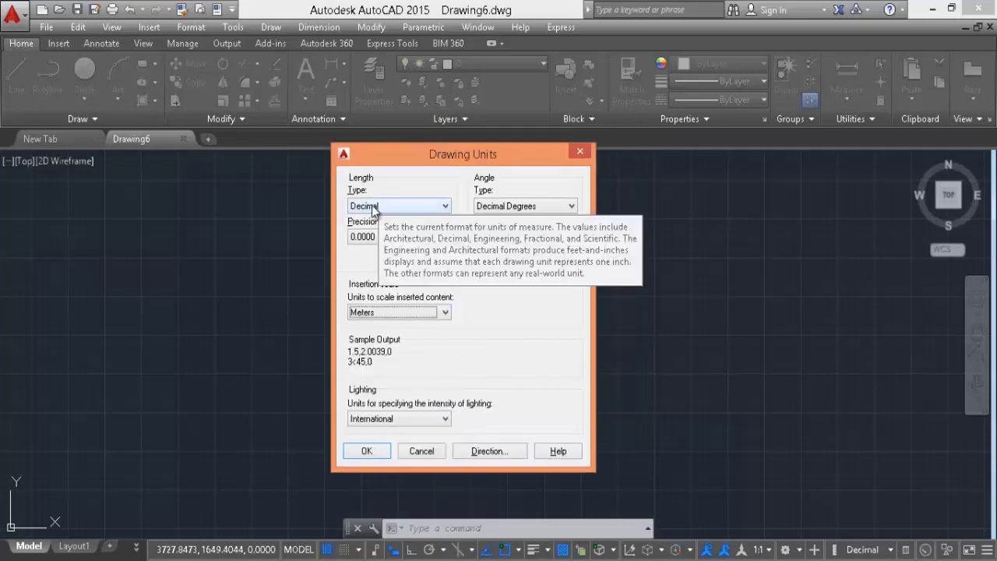
pyautogui.click(445, 207)
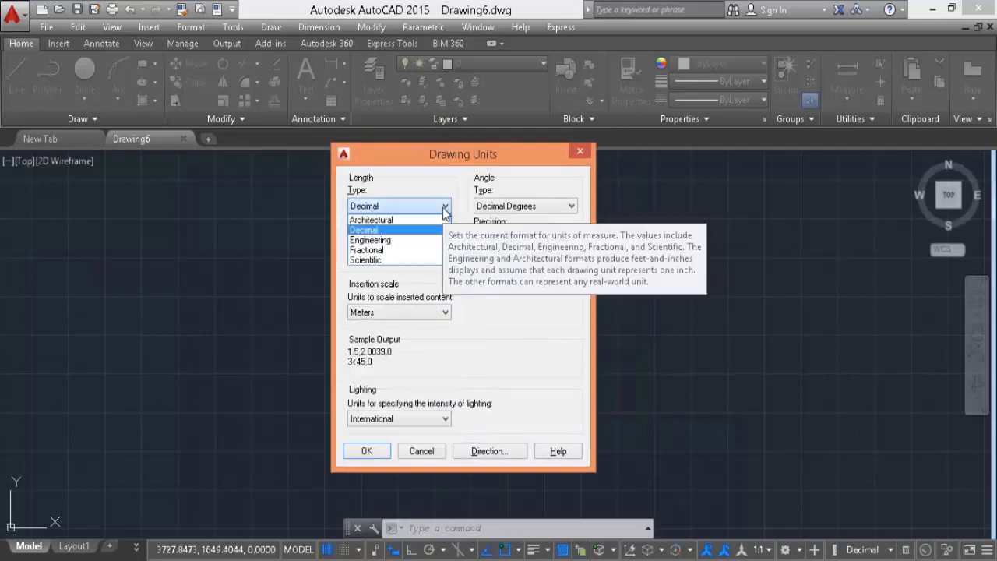
pyautogui.click(373, 232)
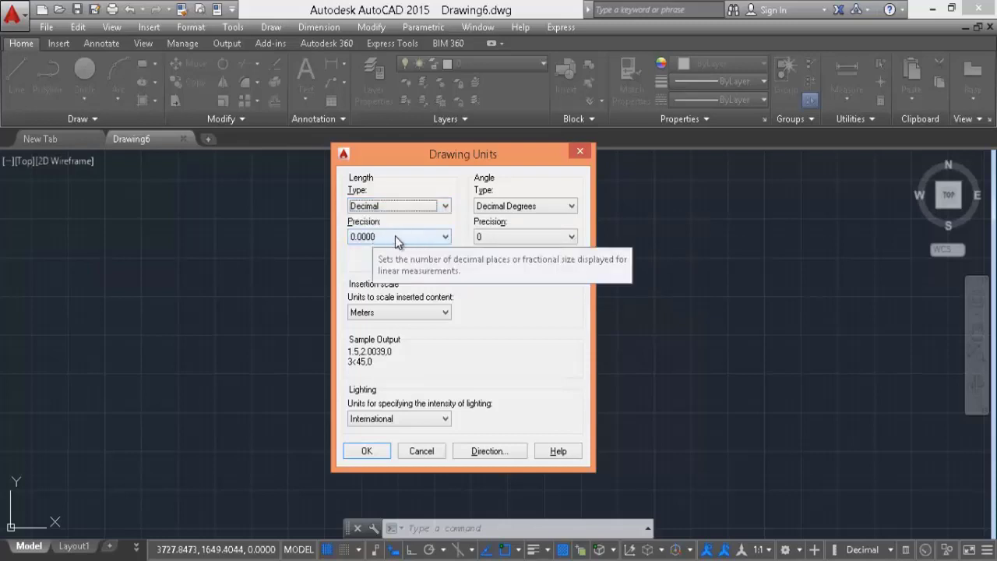
pyautogui.click(444, 238)
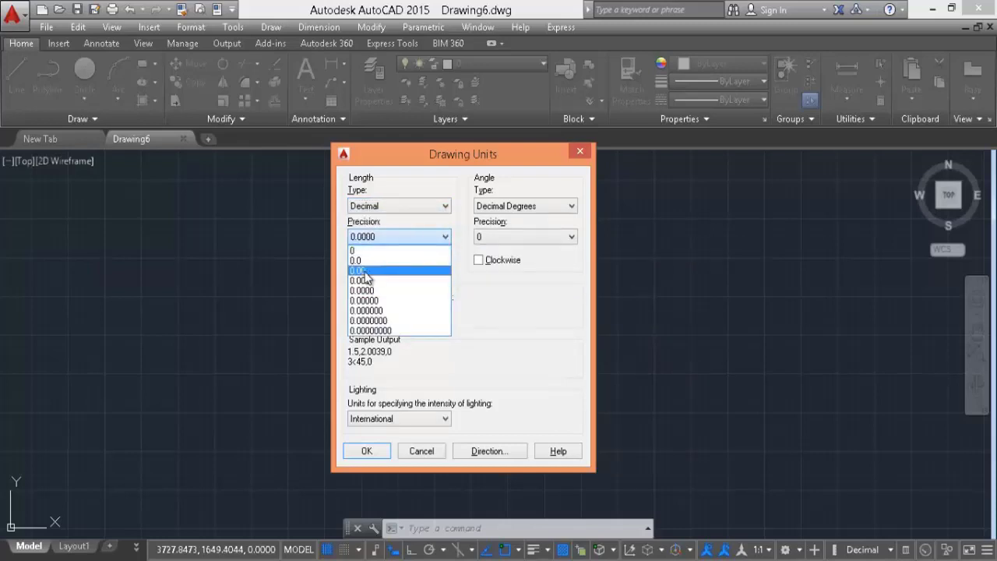
pyautogui.click(369, 270)
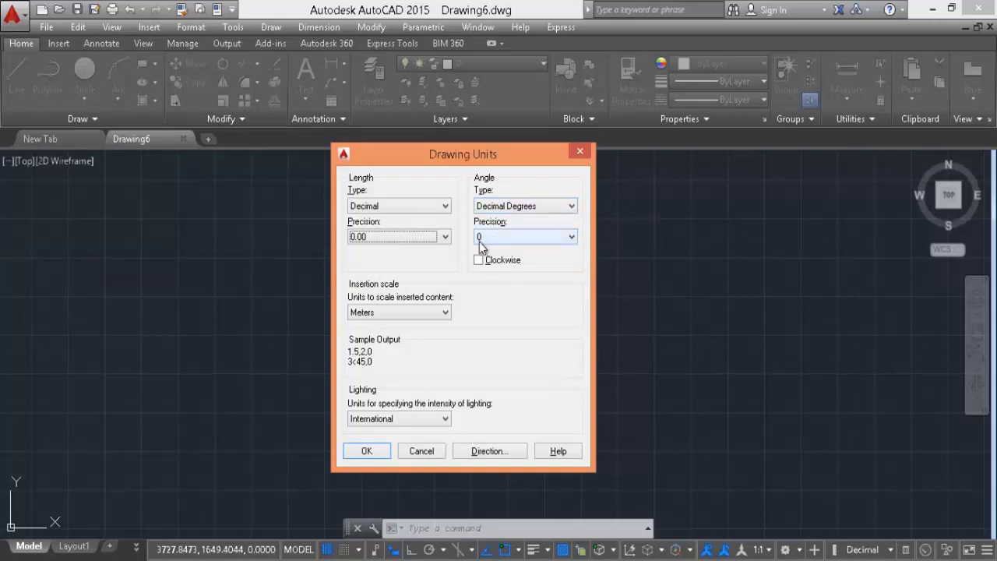
pyautogui.click(573, 238)
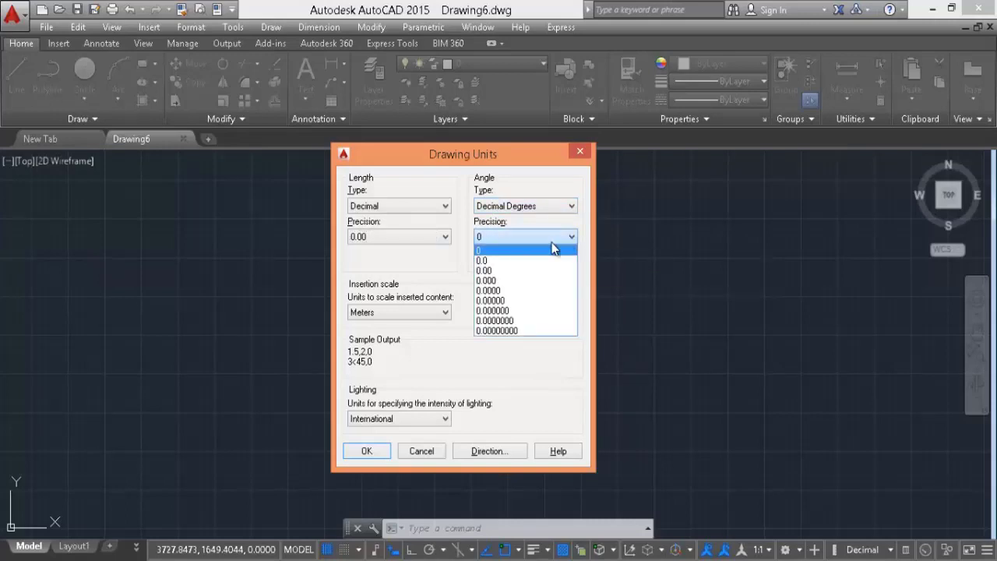
pyautogui.click(498, 251)
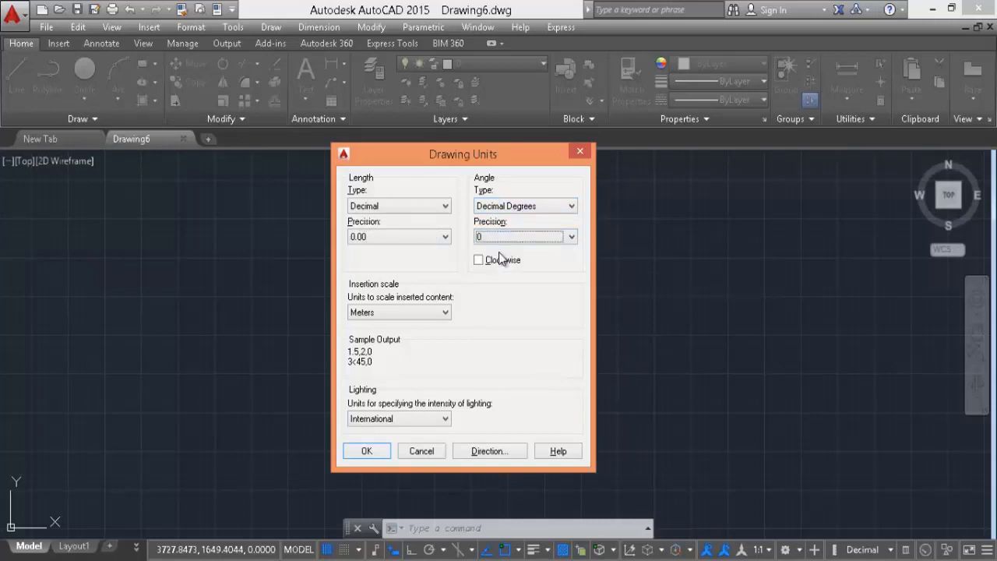
pyautogui.click(572, 237)
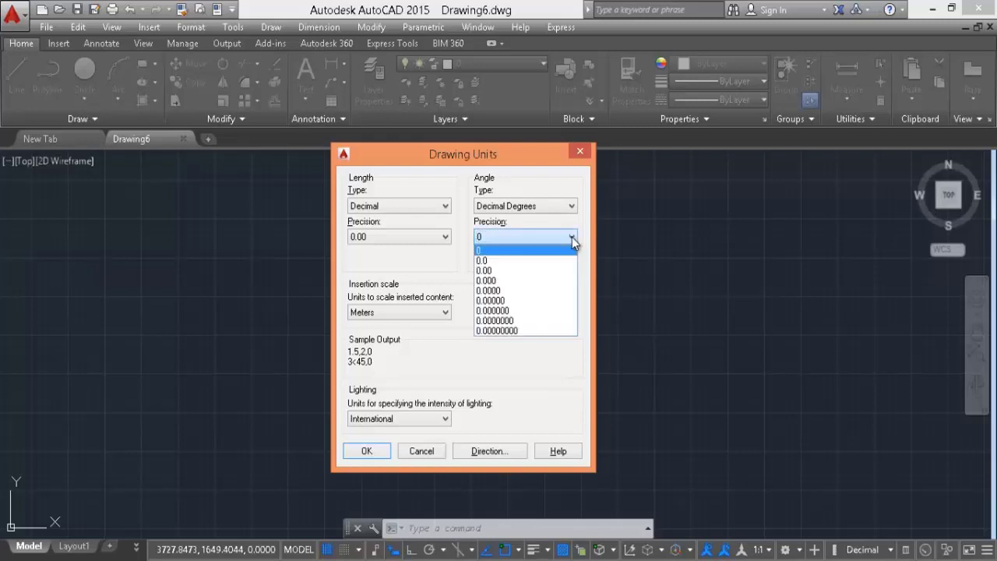
pyautogui.click(494, 273)
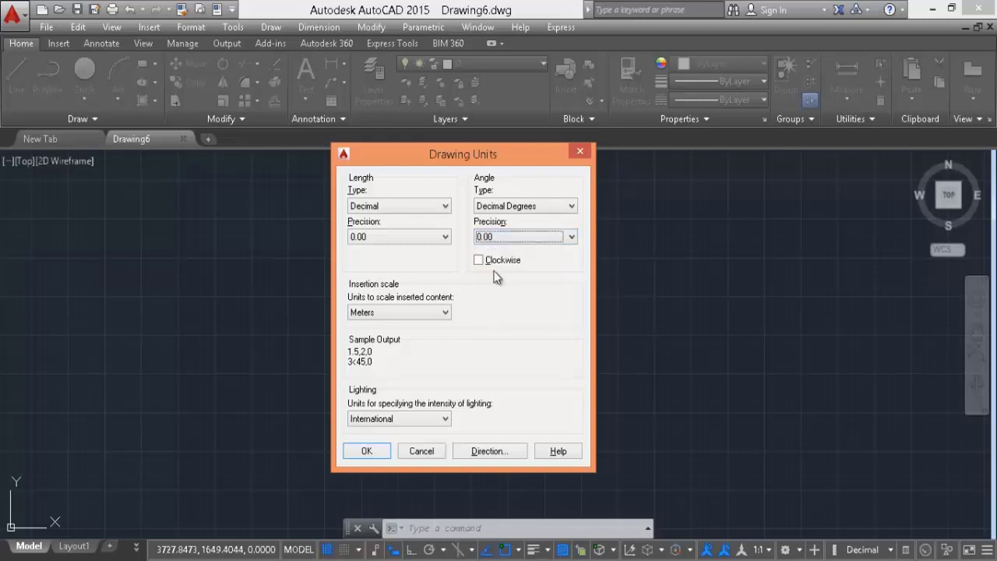
pyautogui.click(445, 420)
pyautogui.click(463, 389)
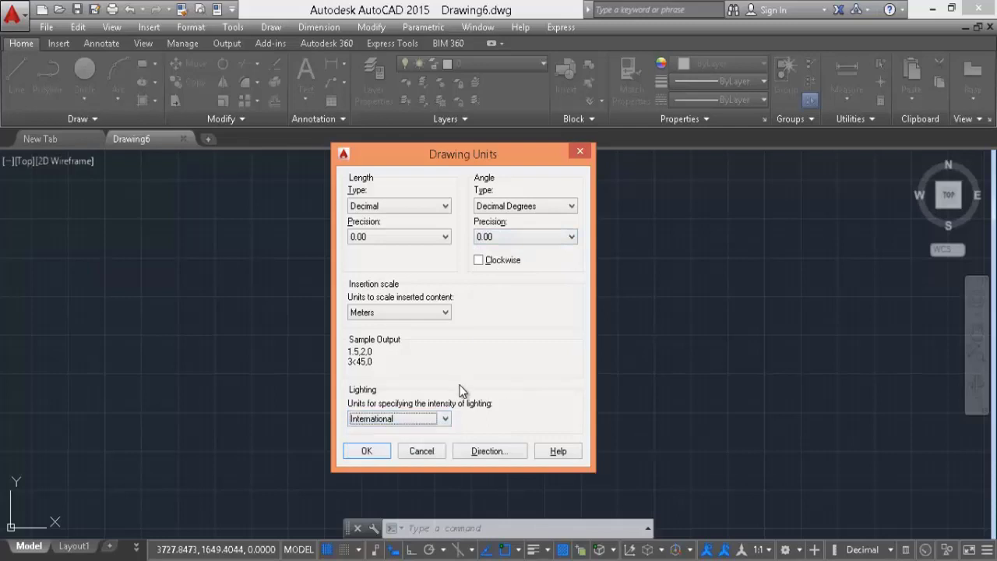
pyautogui.click(372, 451)
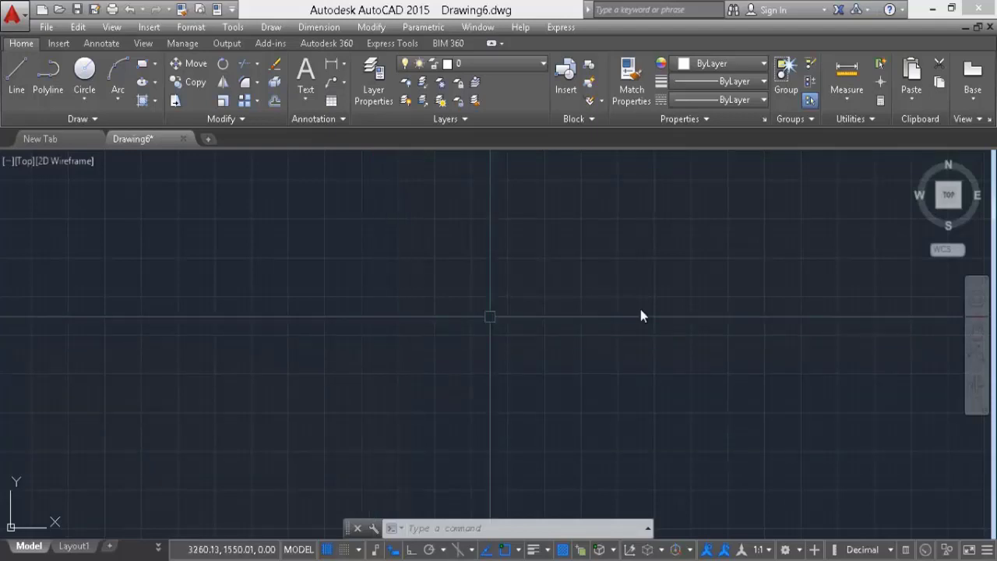
# Step: Delete all unused annotation scales from the drawing's scale list
pyautogui.click(769, 550)
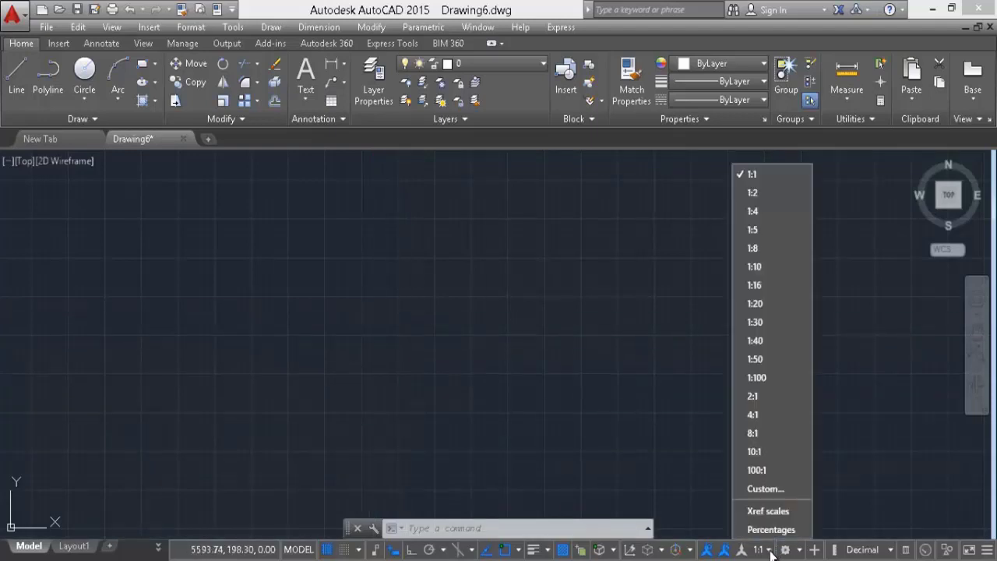
pyautogui.click(774, 490)
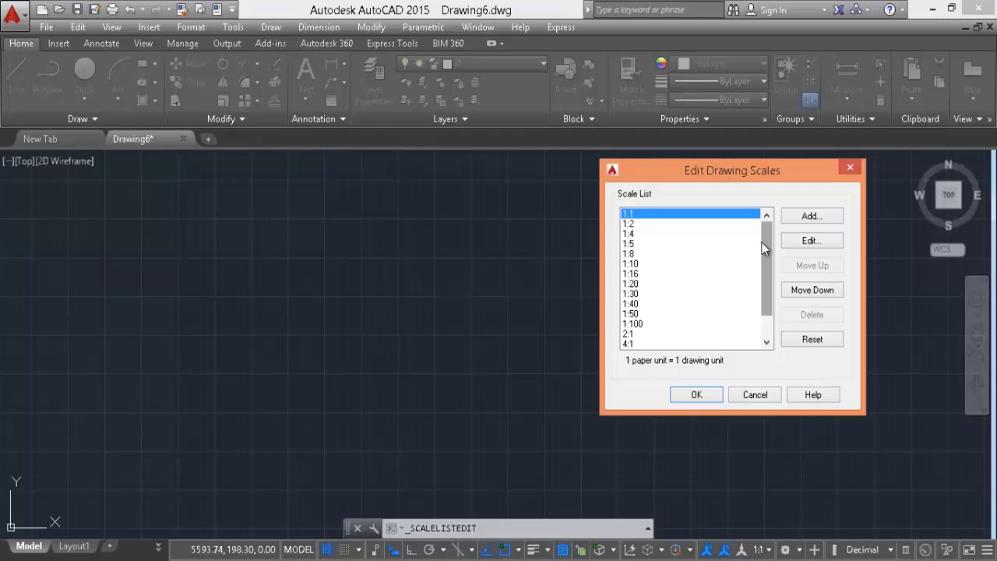
pyautogui.moveTo(767, 237); pyautogui.dragTo(767, 272)
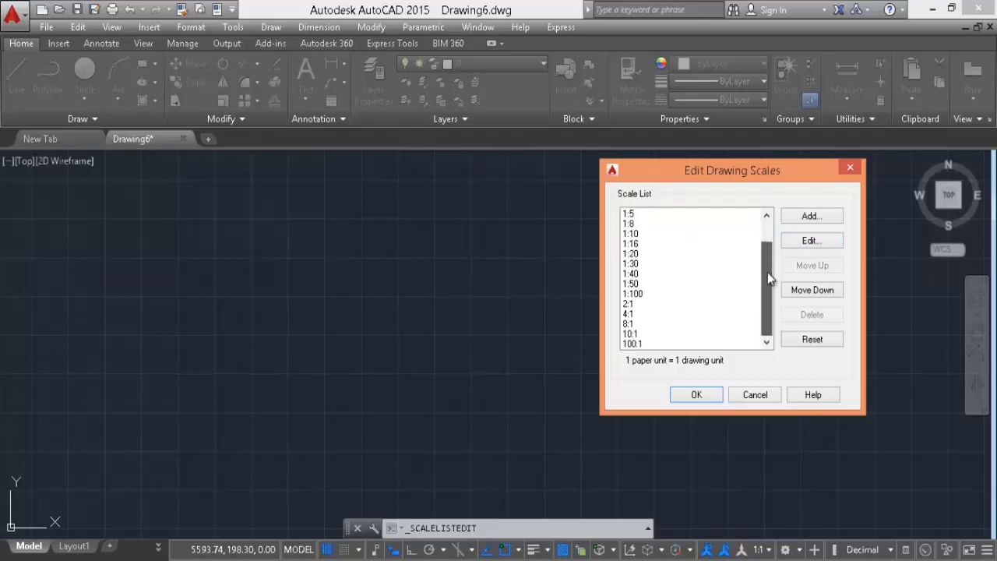
pyautogui.keyDown('shift'); pyautogui.click(650, 341); pyautogui.keyUp('shift')
pyautogui.click(813, 312)
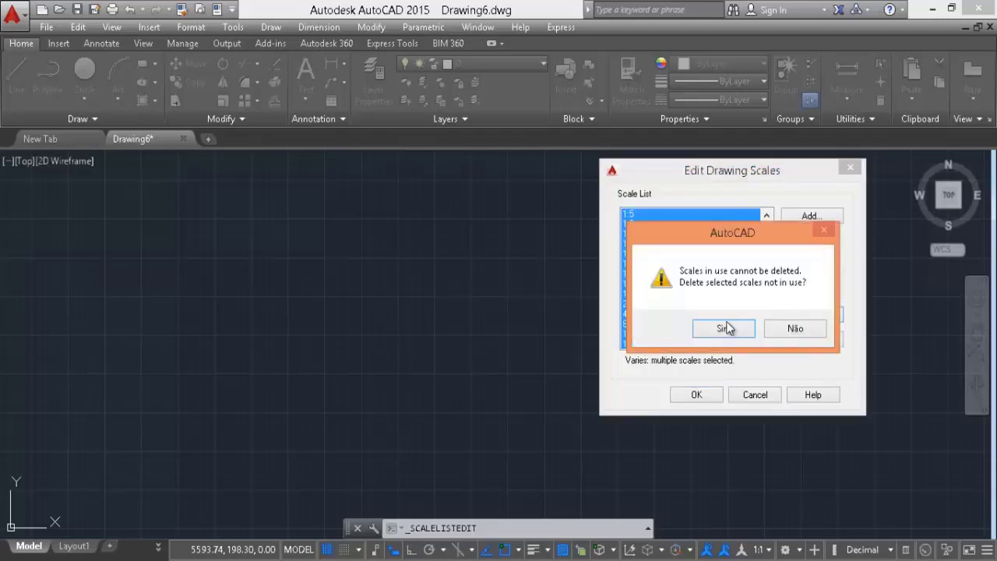
pyautogui.click(729, 331)
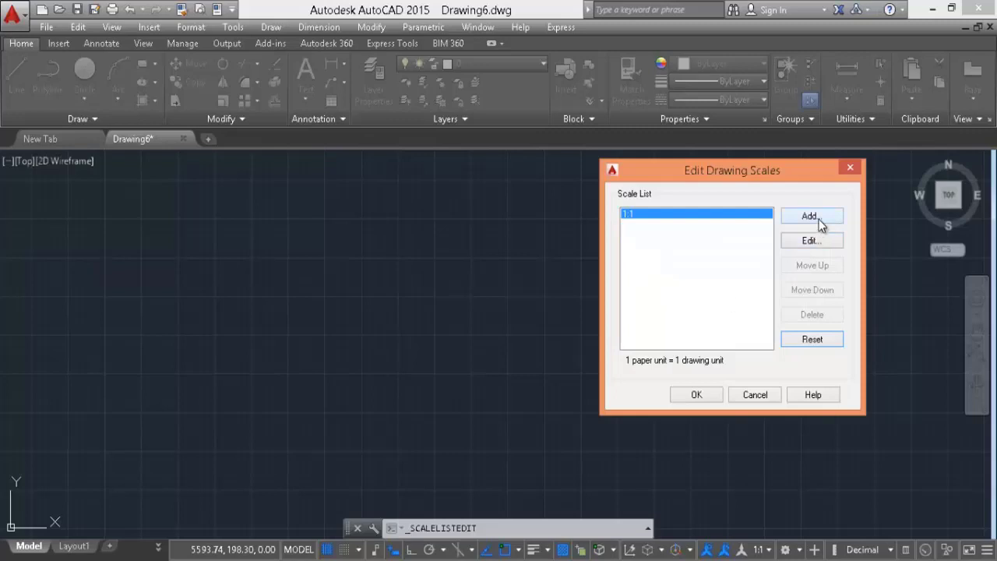
# Step: Add a '1:100 m' scale of 1000 paper units to 100 drawing units and save the list
pyautogui.click(810, 216)
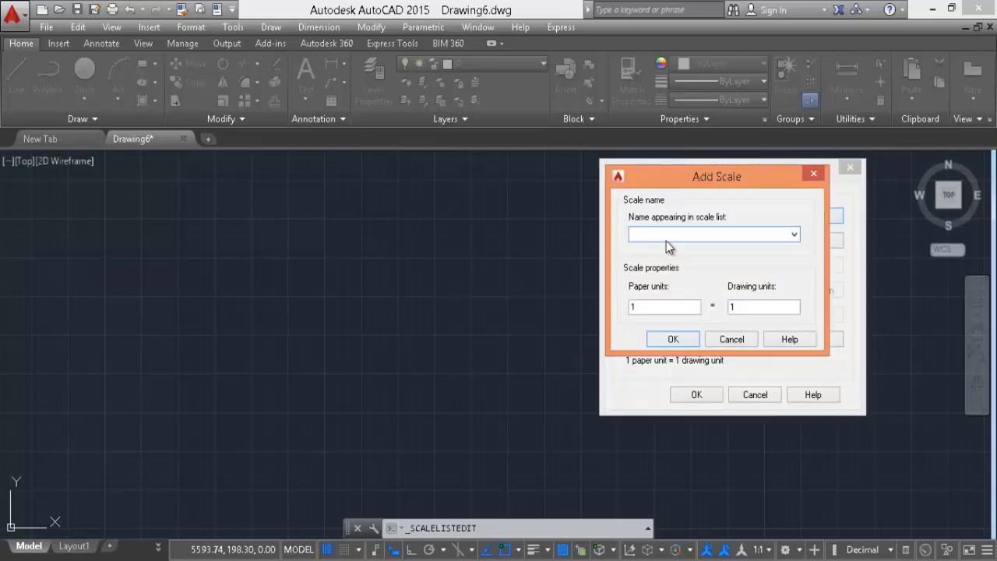
pyautogui.write('1:100 m')
pyautogui.doubleClick(663, 306)
pyautogui.write('1000')
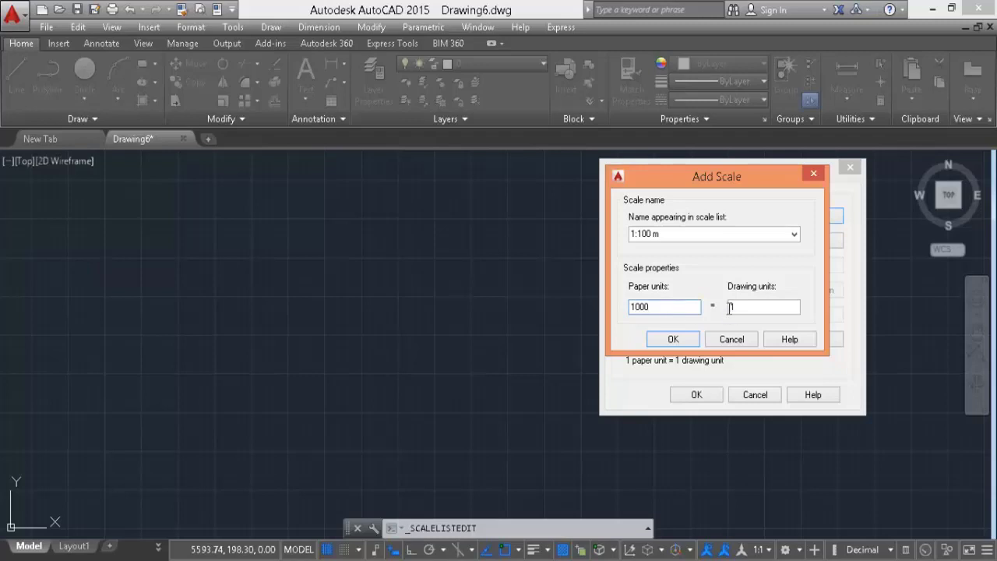
pyautogui.click(752, 304)
pyautogui.write('00')
pyautogui.press('Tab')
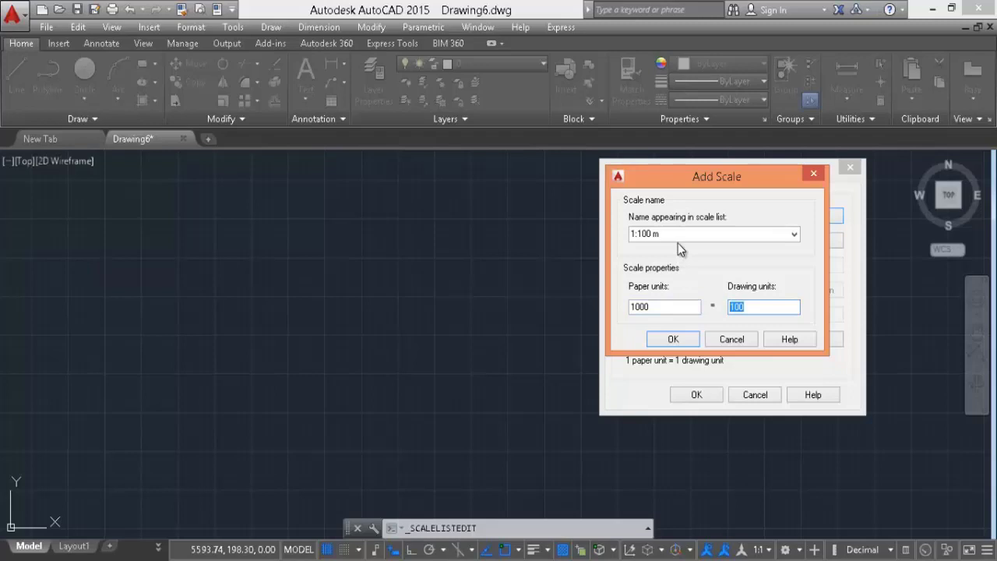
pyautogui.click(673, 339)
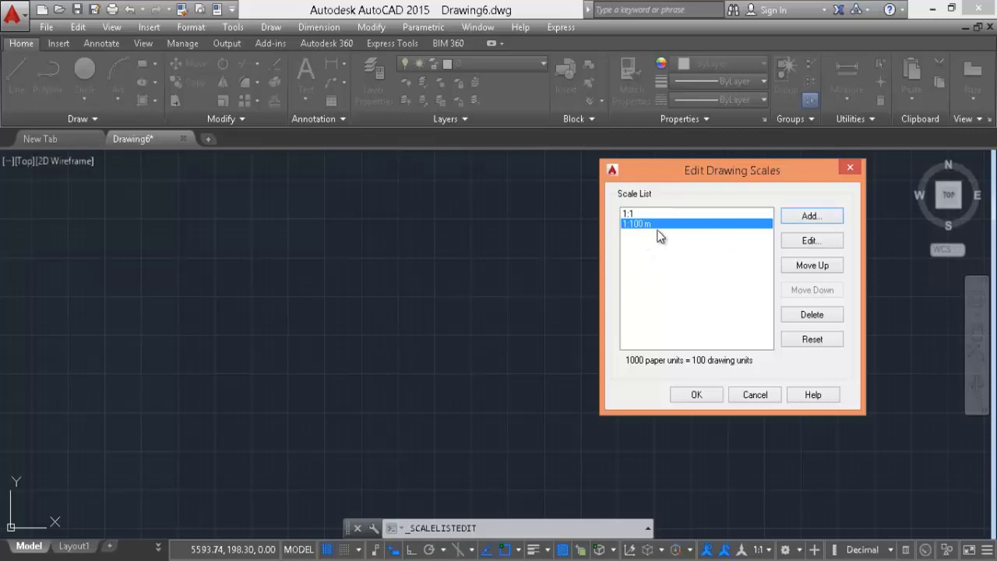
pyautogui.click(704, 396)
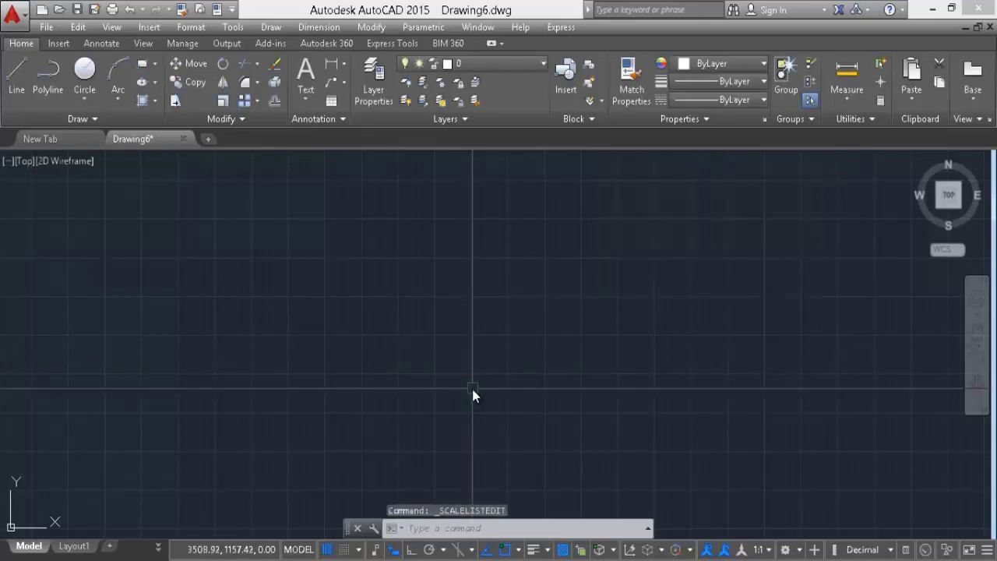
# Step: Check the units dialog, then set the annotation scale to 1:100 m
pyautogui.write('un')
pyautogui.press('Return')
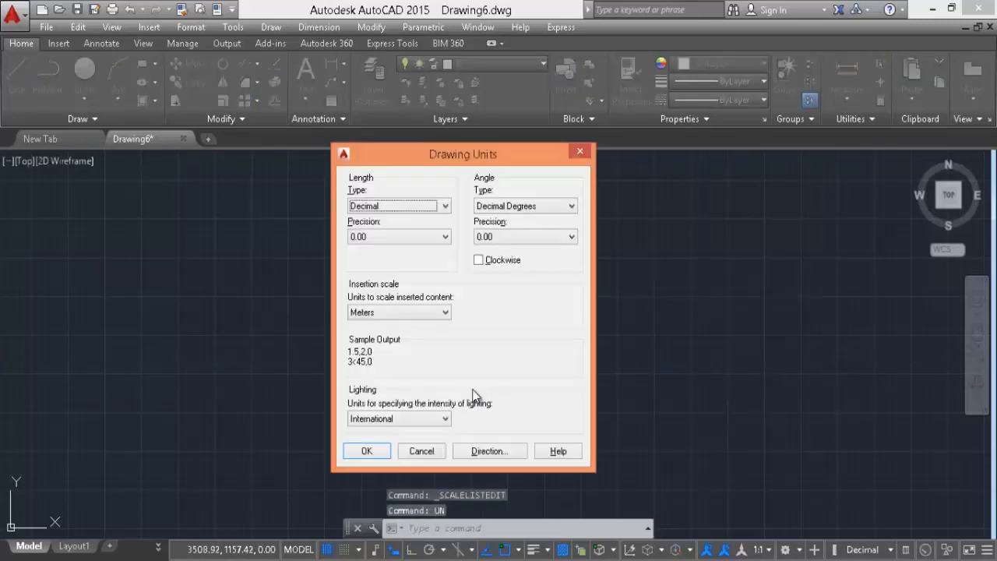
pyautogui.press('Return')
pyautogui.click(768, 549)
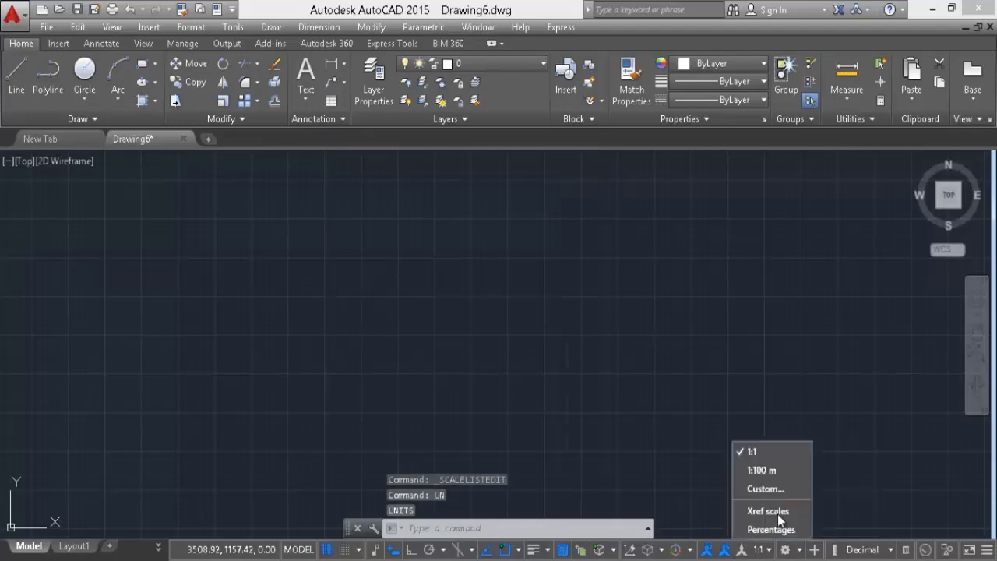
pyautogui.click(780, 477)
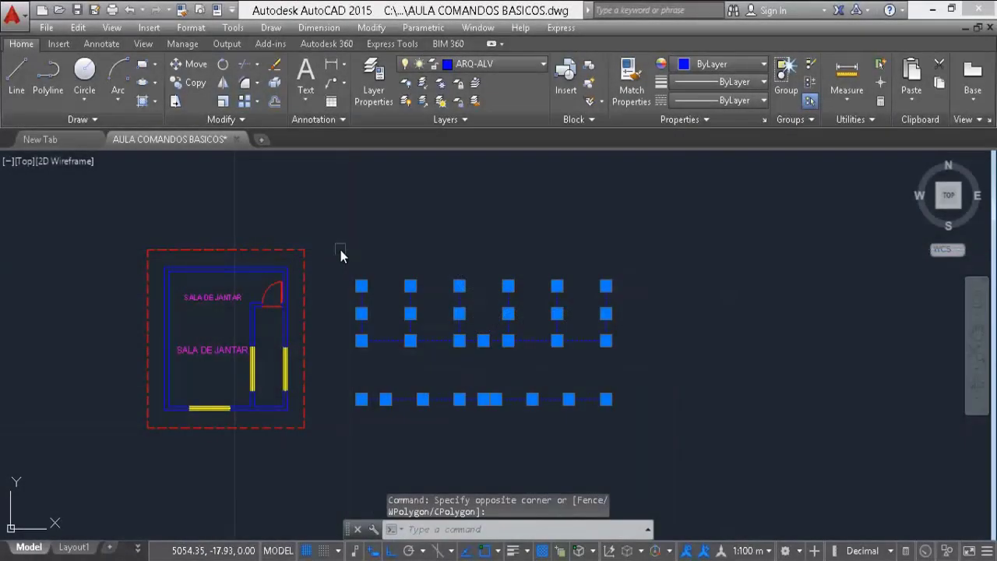
# Step: Erase the extra objects and the duplicate SALA DE JANTAR label, zooming to extents
pyautogui.press('Delete')
pyautogui.write('z')
pyautogui.press('Return')
pyautogui.write('e')
pyautogui.press('Return')
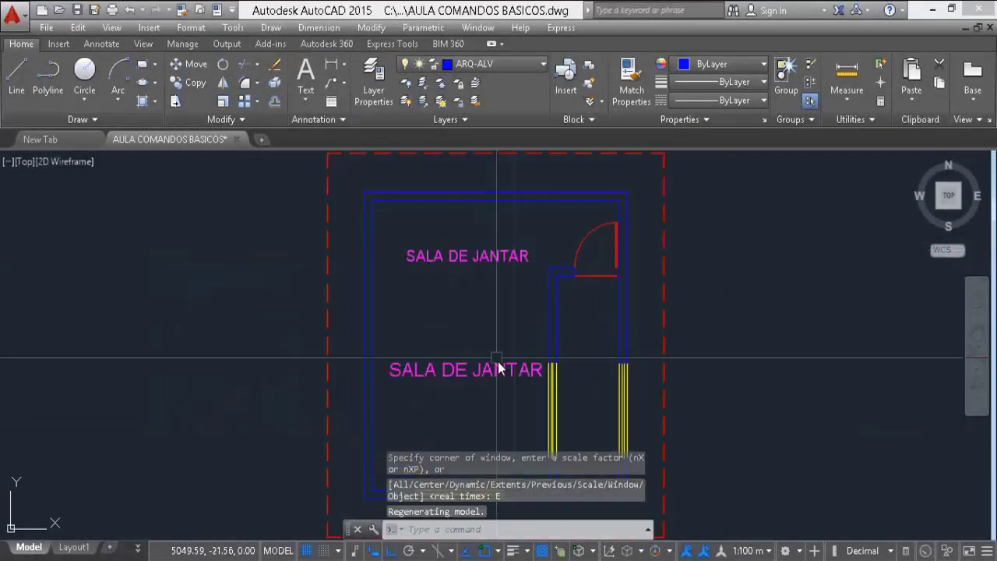
pyautogui.click(497, 361)
pyautogui.press('Delete')
pyautogui.write('m')
# Step: Move the remaining SALA DE JANTAR label up near the door, then slightly left
pyautogui.press('Return')
pyautogui.click(461, 252)
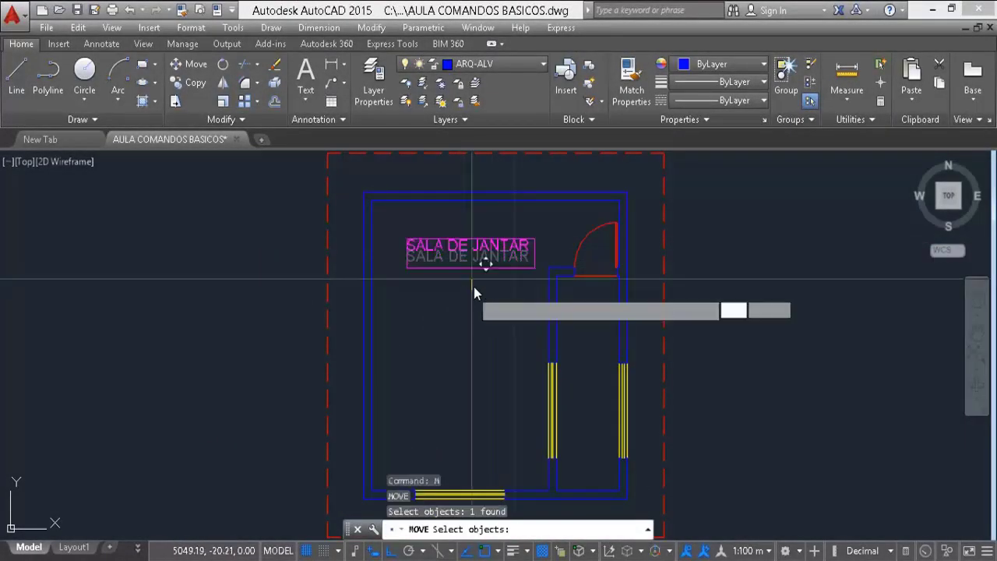
pyautogui.press('Return')
pyautogui.click(477, 282)
pyautogui.click(489, 271)
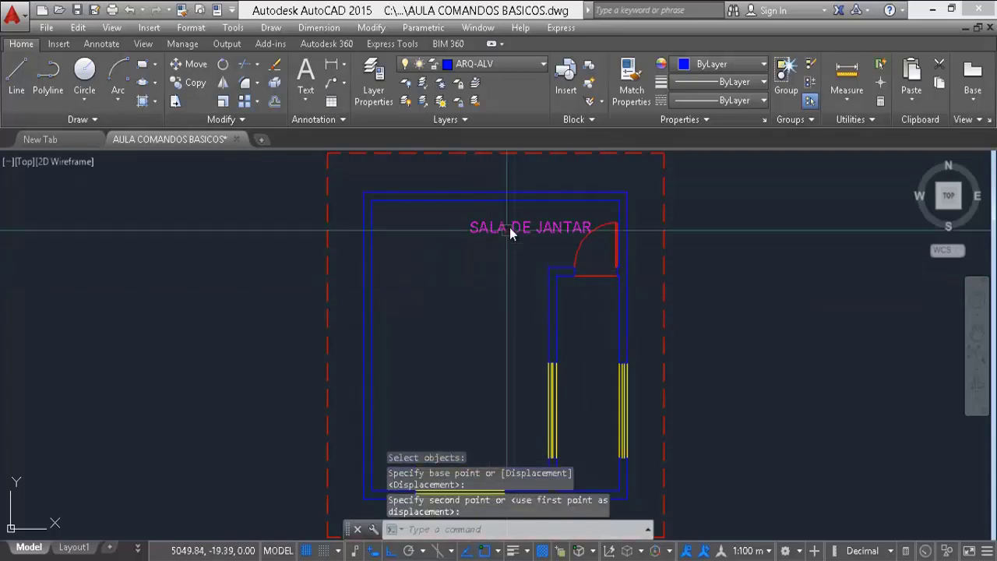
pyautogui.click(511, 232)
pyautogui.write('m')
pyautogui.press('Return')
pyautogui.click(502, 281)
pyautogui.click(459, 291)
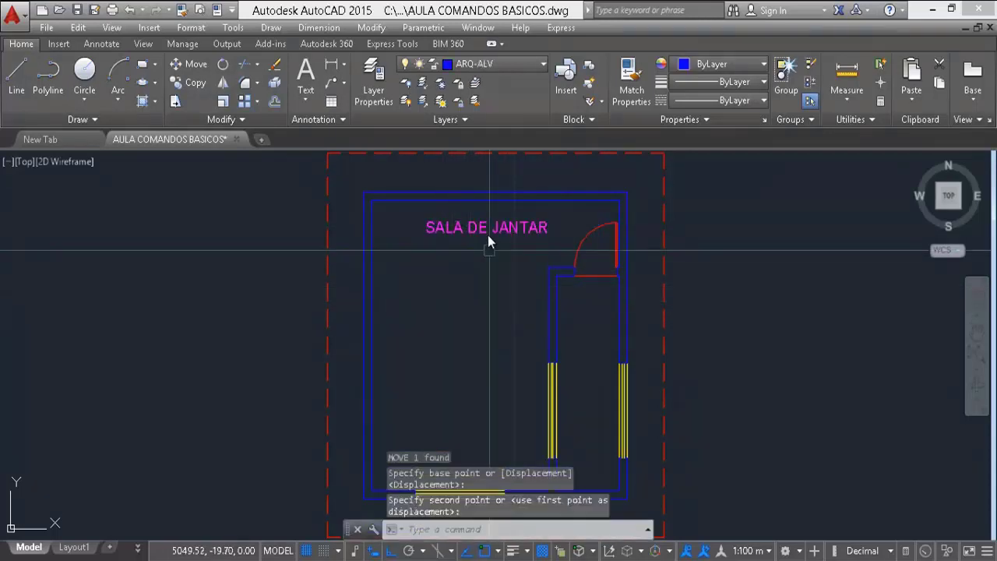
# Step: Move the label low into the room's centre and start the Insert command
pyautogui.write('m')
pyautogui.press('Return')
pyautogui.click(483, 230)
pyautogui.press('Return')
pyautogui.click(468, 272)
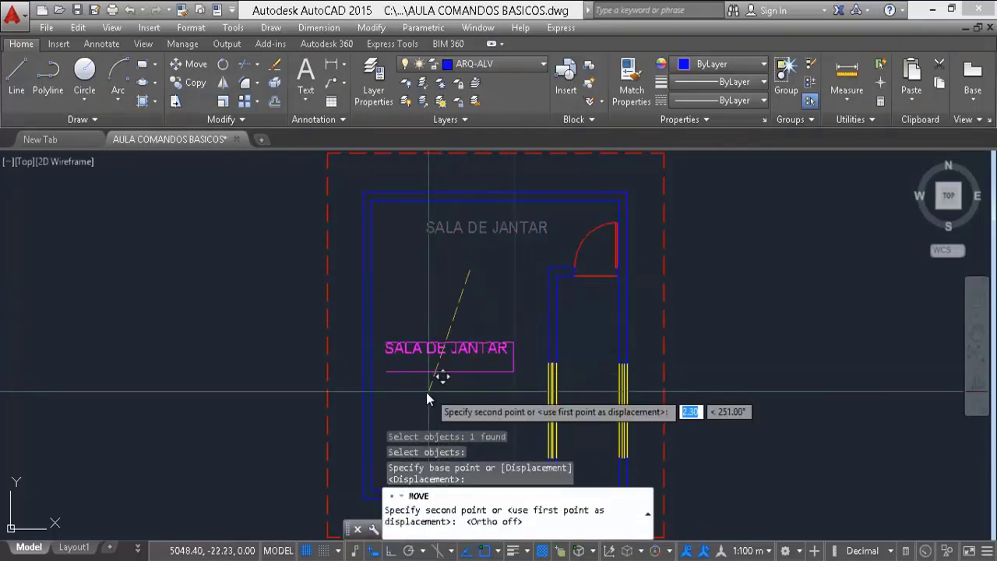
pyautogui.click(444, 402)
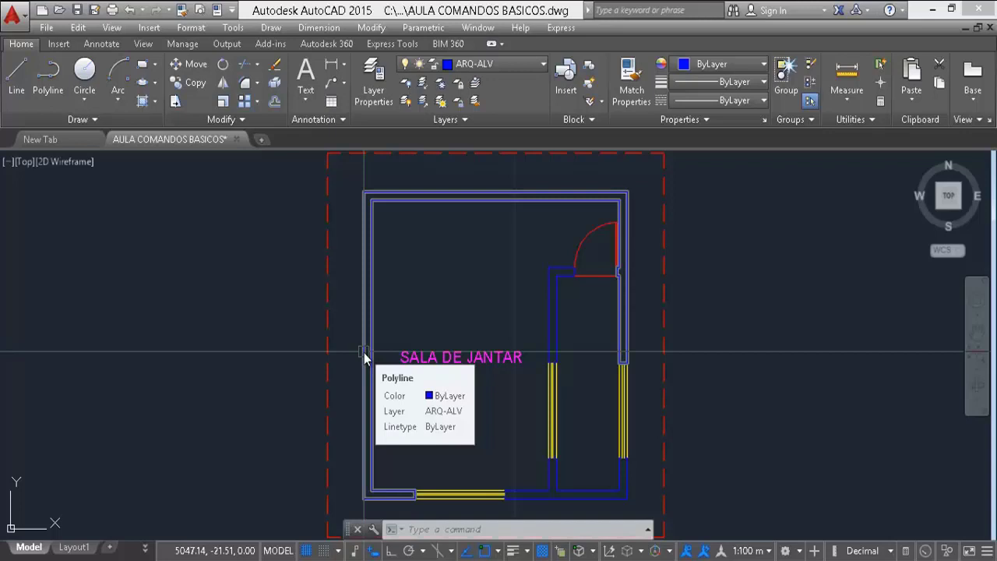
pyautogui.write('i')
pyautogui.press('Return')
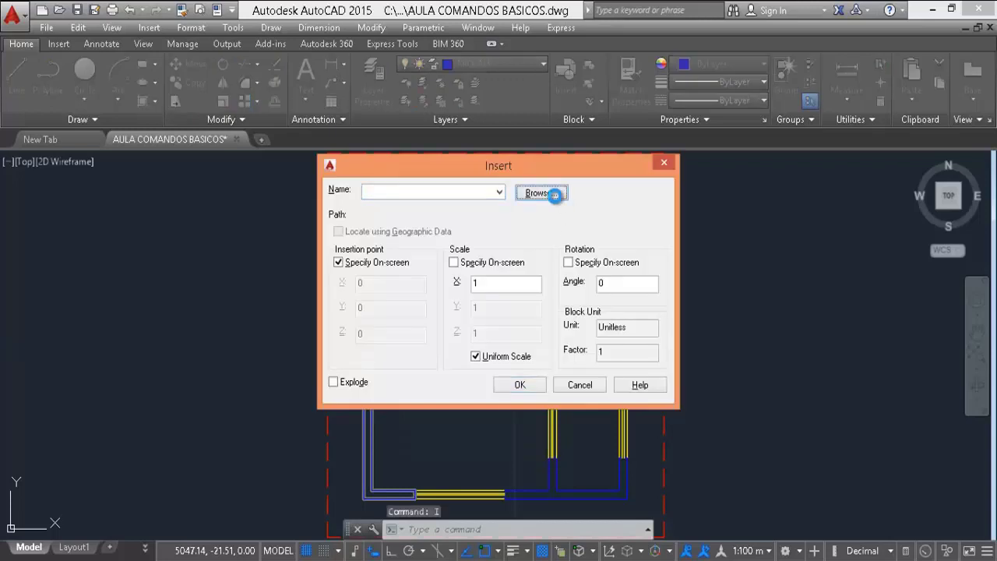
# Step: Choose fogão 1 6 bocas.dwg from Desktop > Biblioteca AutoCAD 2D as the block to insert
pyautogui.click(554, 196)
pyautogui.click(308, 294)
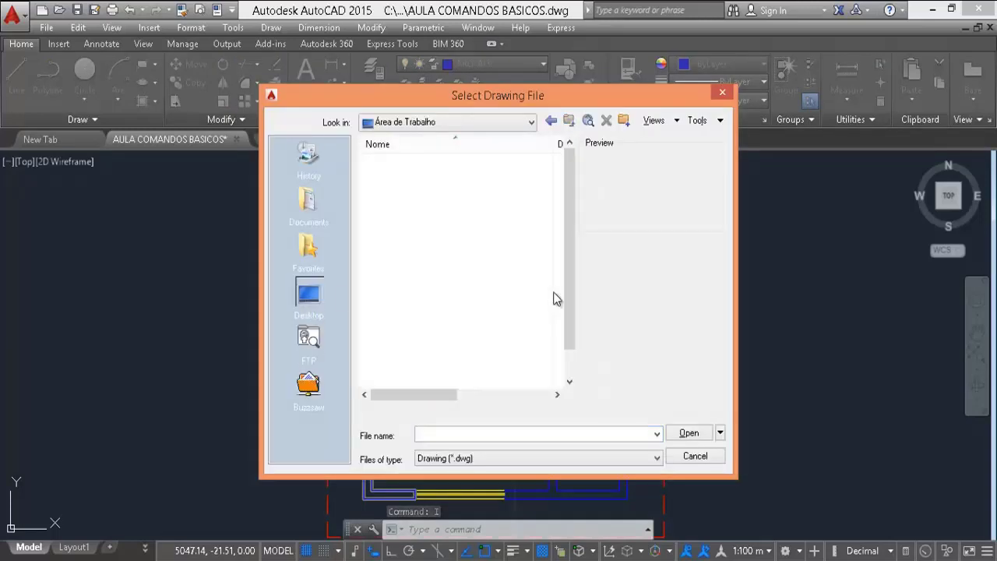
pyautogui.click(467, 265)
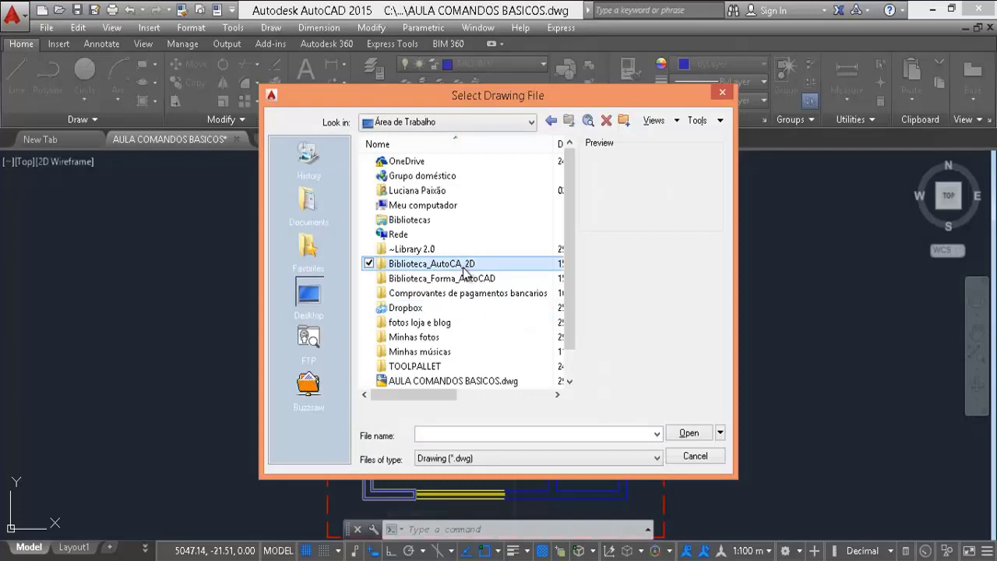
pyautogui.doubleClick(463, 267)
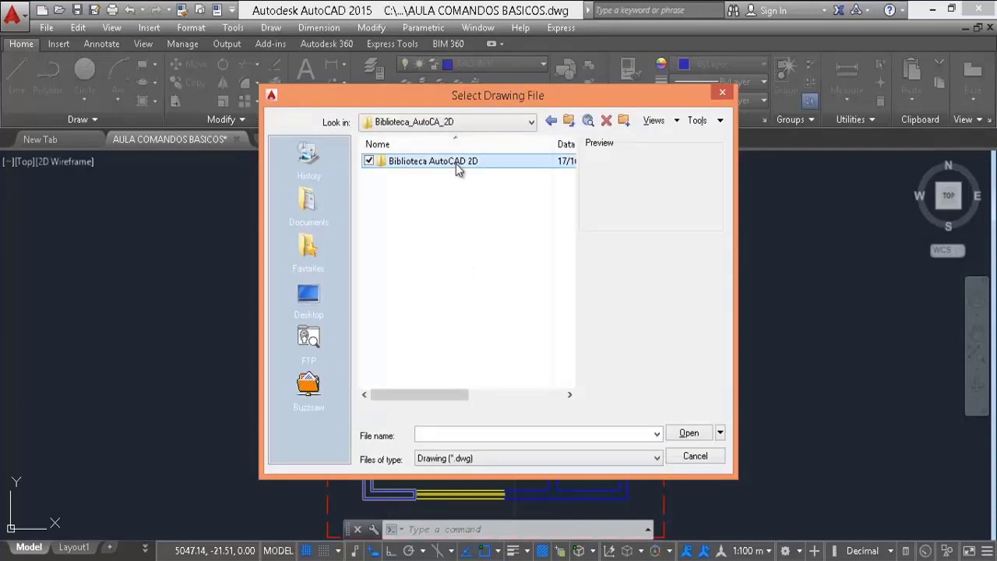
pyautogui.doubleClick(458, 164)
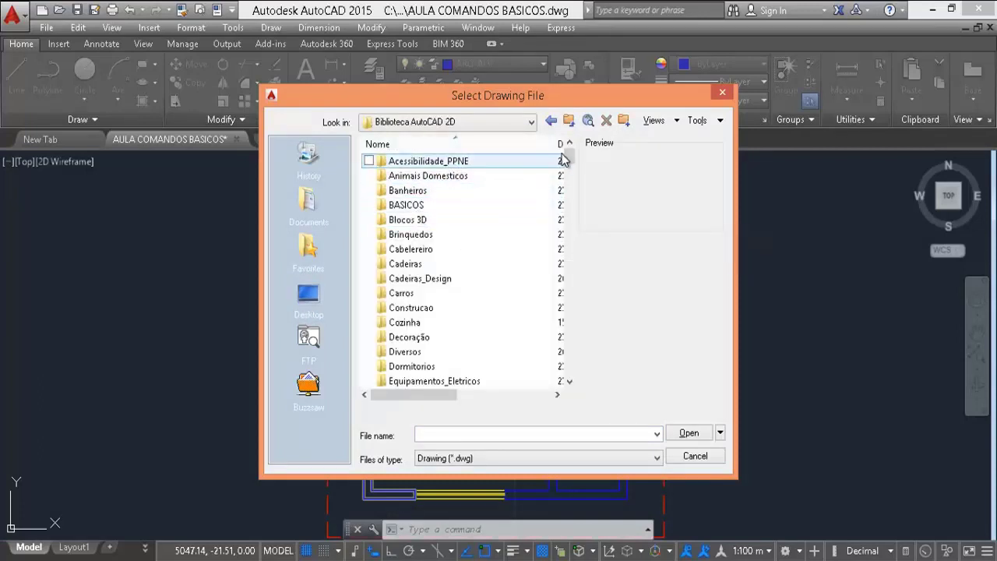
pyautogui.moveTo(563, 159)
pyautogui.mouseDown()
pyautogui.moveTo(579, 256)
pyautogui.moveTo(566, 379)
pyautogui.moveTo(569, 291)
pyautogui.mouseUp()
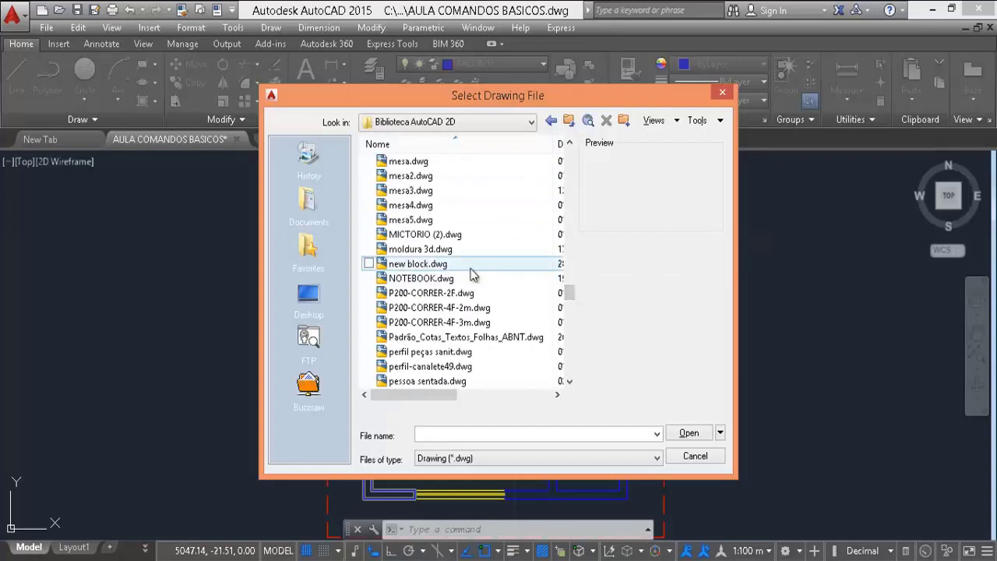
pyautogui.click(445, 205)
pyautogui.scroll(1, 436, 207)
pyautogui.click(418, 205)
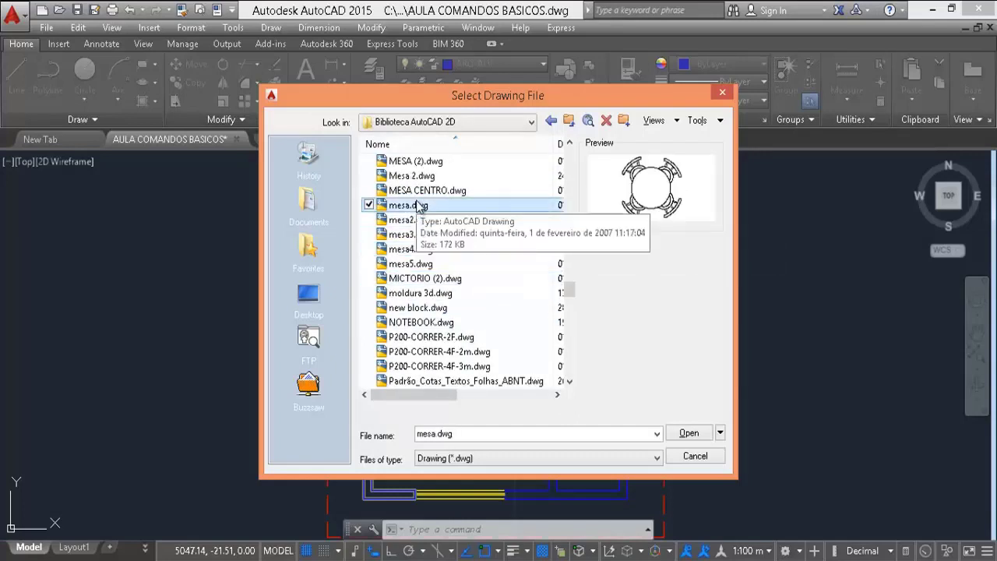
pyautogui.scroll(2, 418, 205)
pyautogui.press('f')
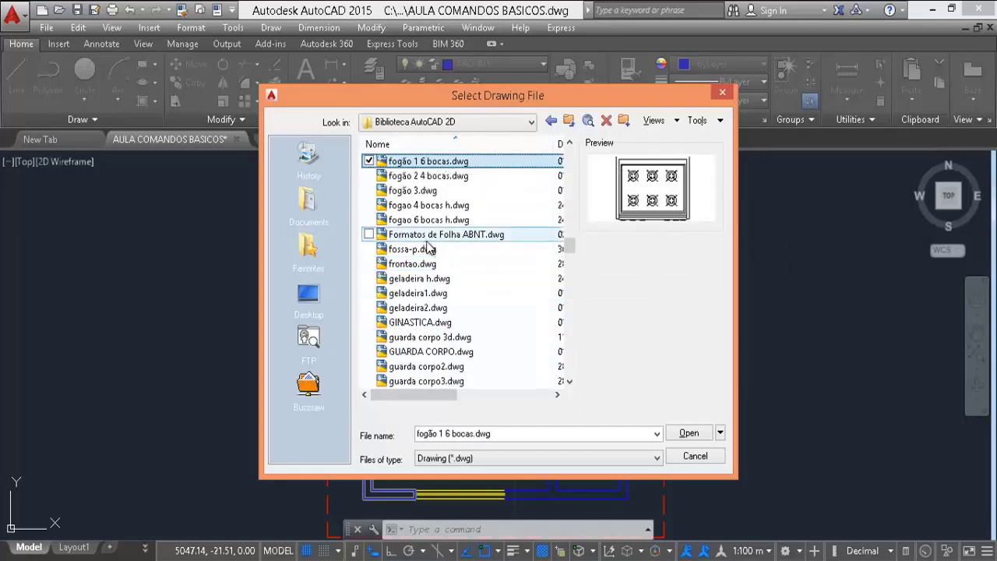
pyautogui.click(687, 436)
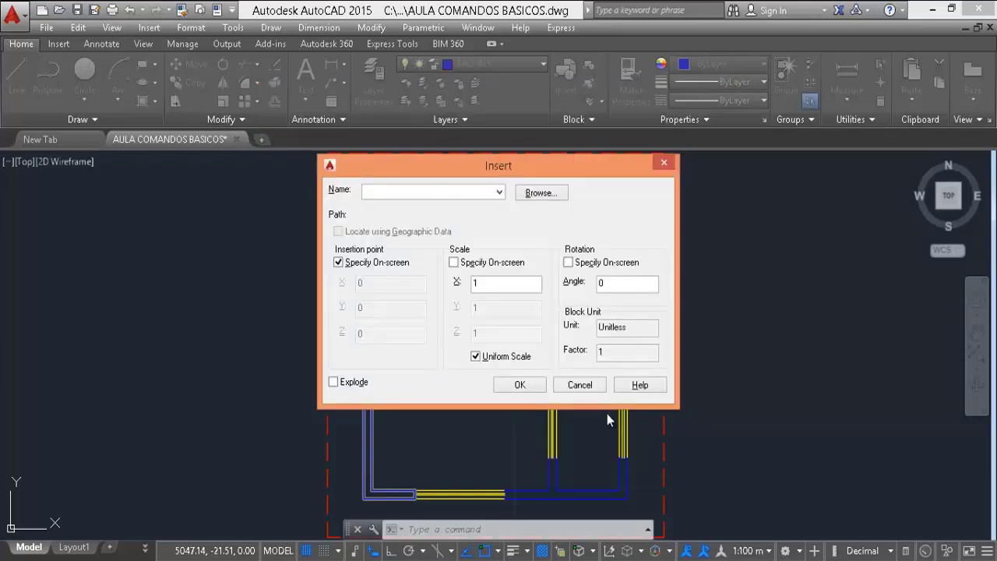
# Step: Confirm the insertion settings, cancel placement, and reopen the Insert dialog
pyautogui.click(520, 384)
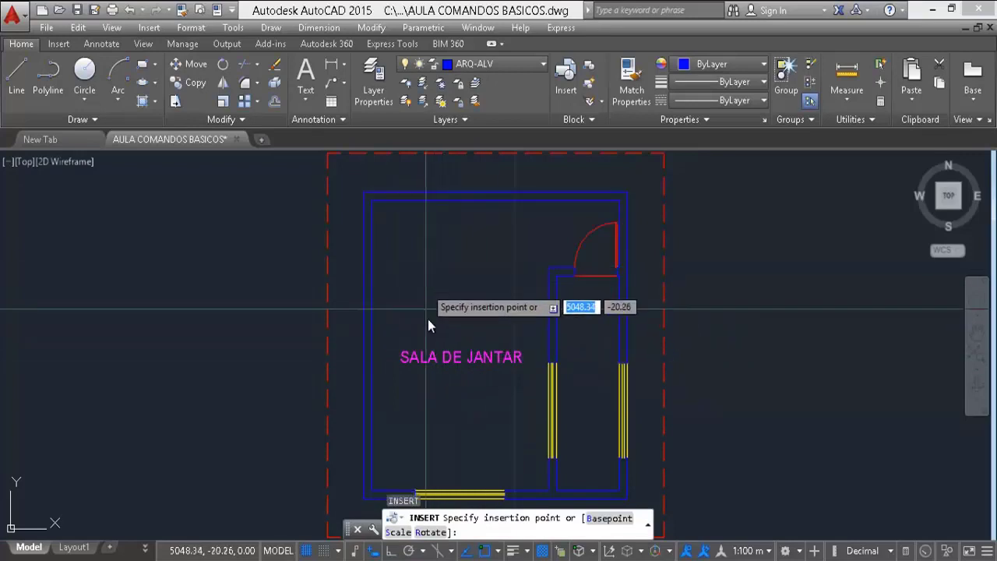
pyautogui.press('Escape')
pyautogui.press('Escape')
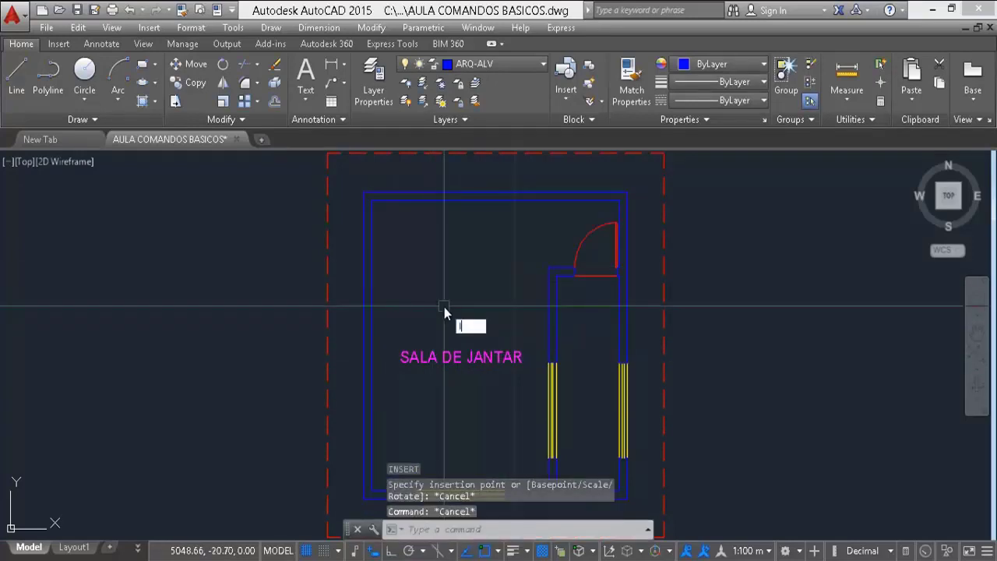
pyautogui.write('i')
pyautogui.press('Return')
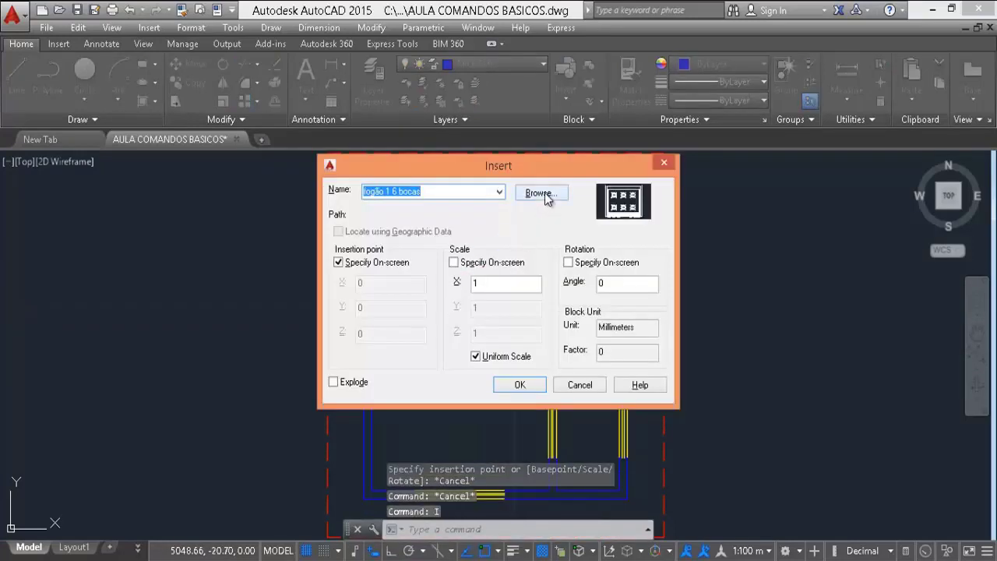
# Step: Reload fogão 1 6 bocas.dwg, edit its X scale, and redefine the existing block
pyautogui.click(544, 193)
pyautogui.click(445, 205)
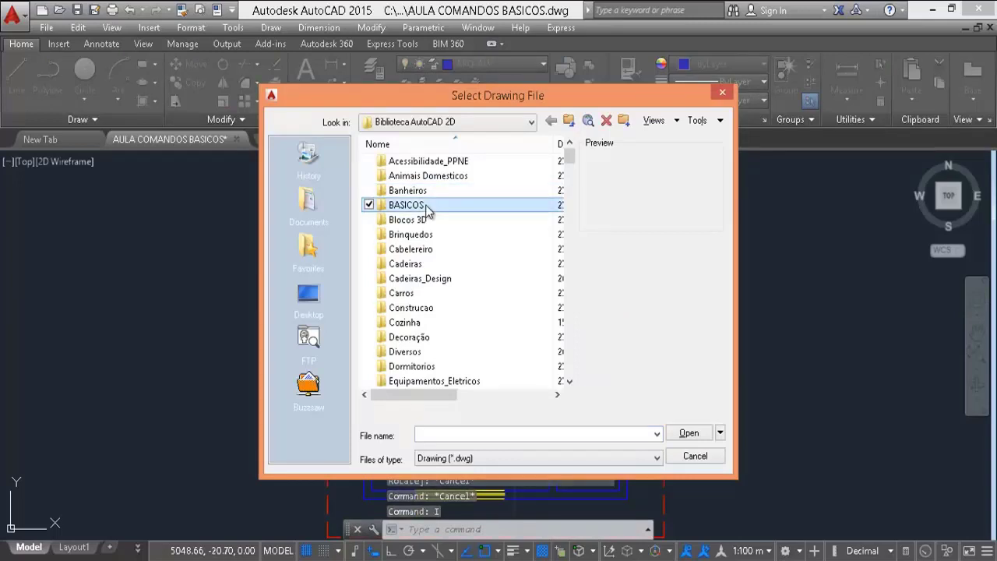
pyautogui.press('f')
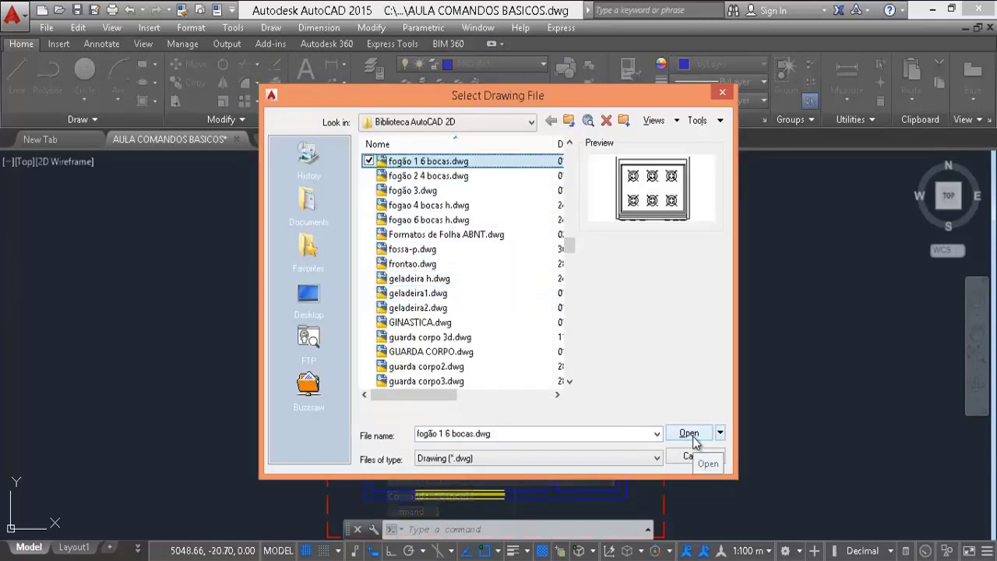
pyautogui.click(694, 441)
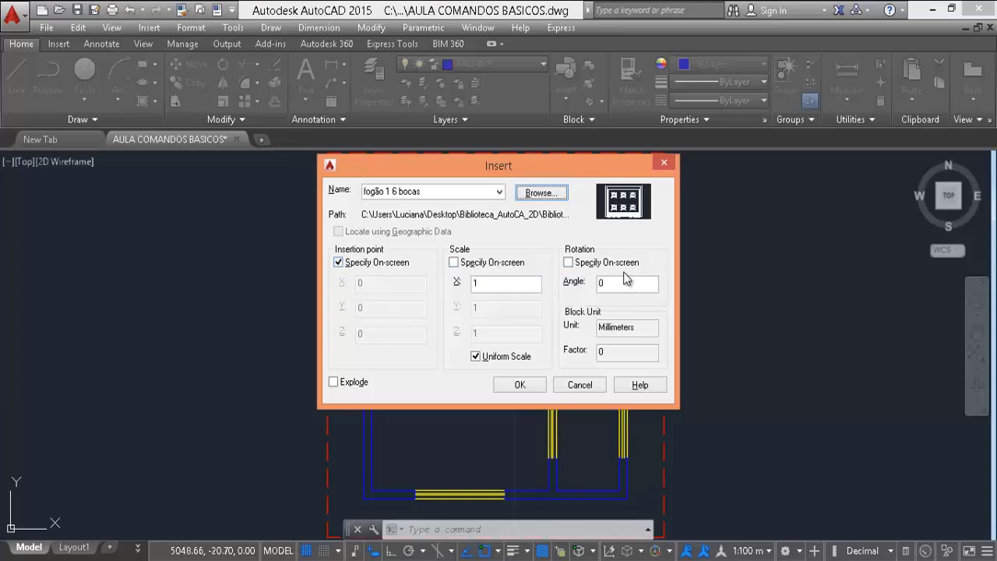
pyautogui.doubleClick(502, 284)
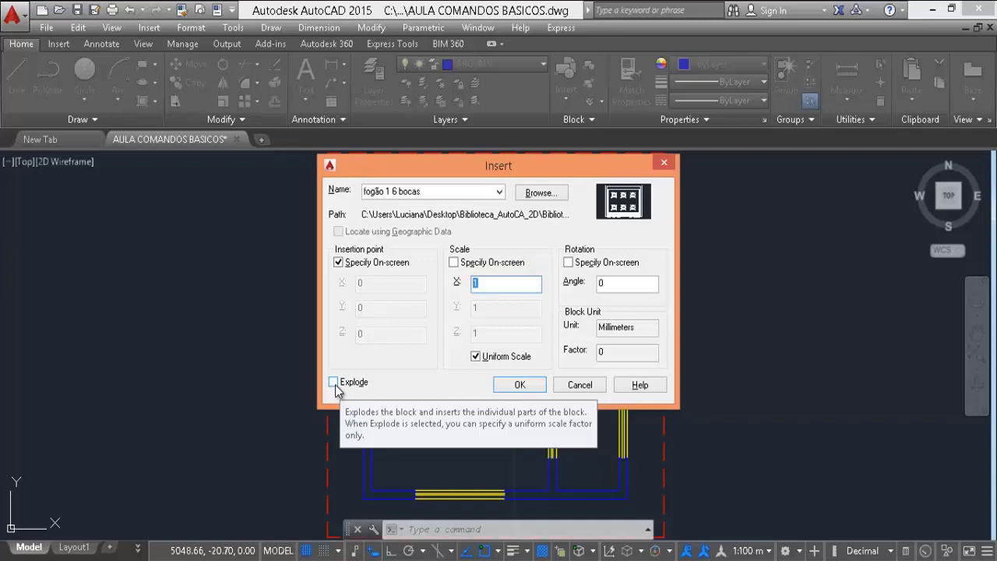
pyautogui.click(519, 385)
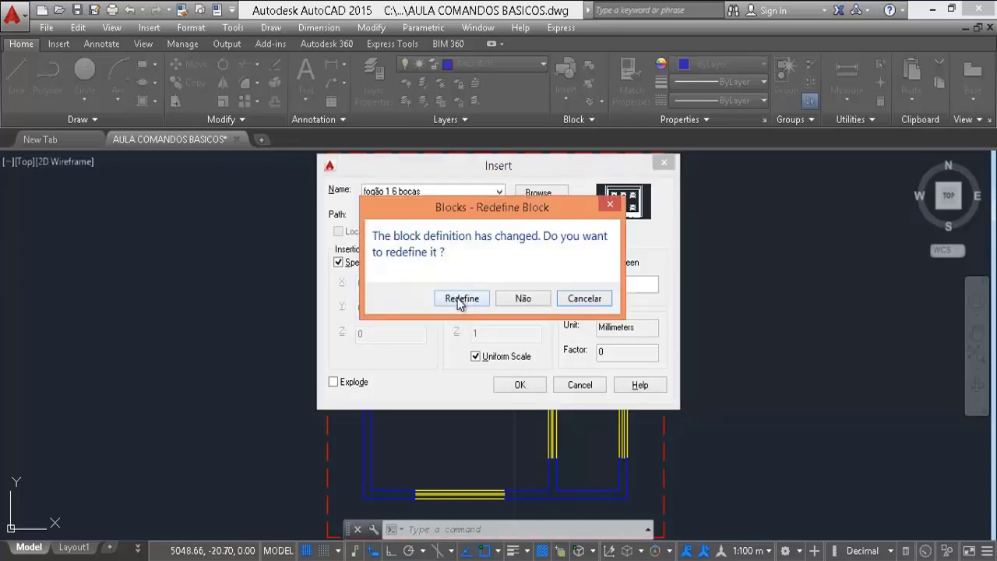
pyautogui.click(459, 300)
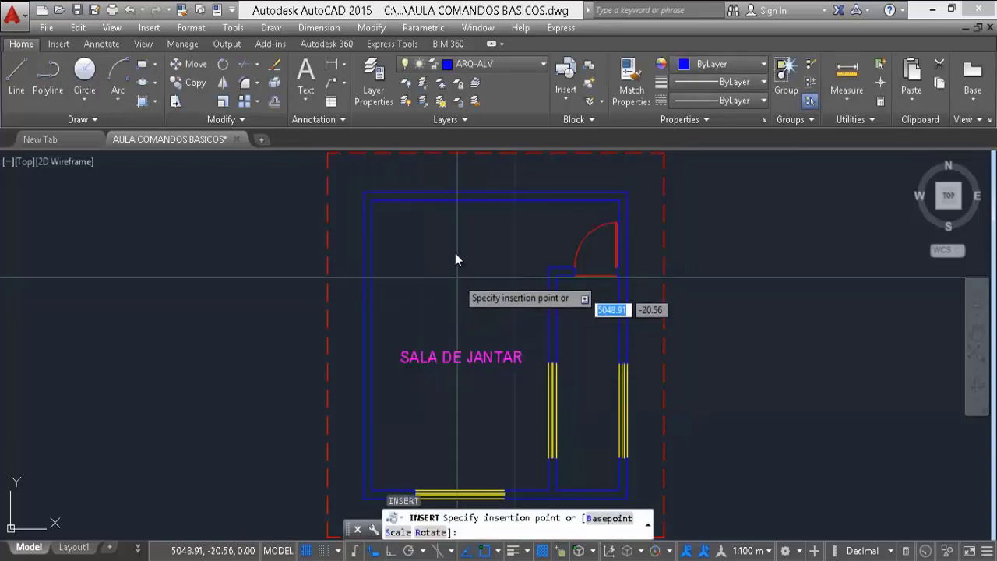
# Step: Place the stove block in the room and zoom until the whole dining room shows
pyautogui.click(458, 227)
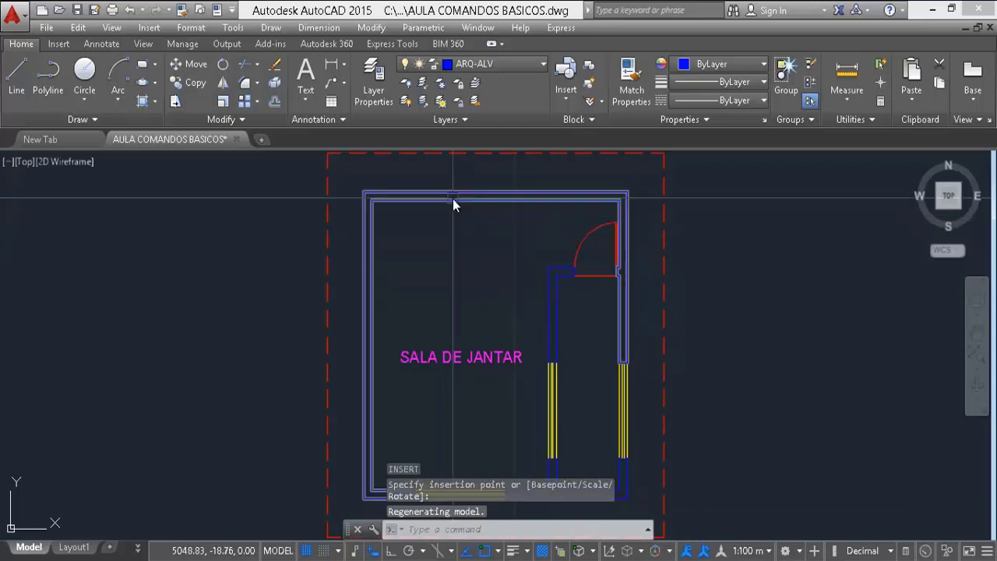
pyautogui.scroll(4, 445, 211)
pyautogui.scroll(5, 446, 210)
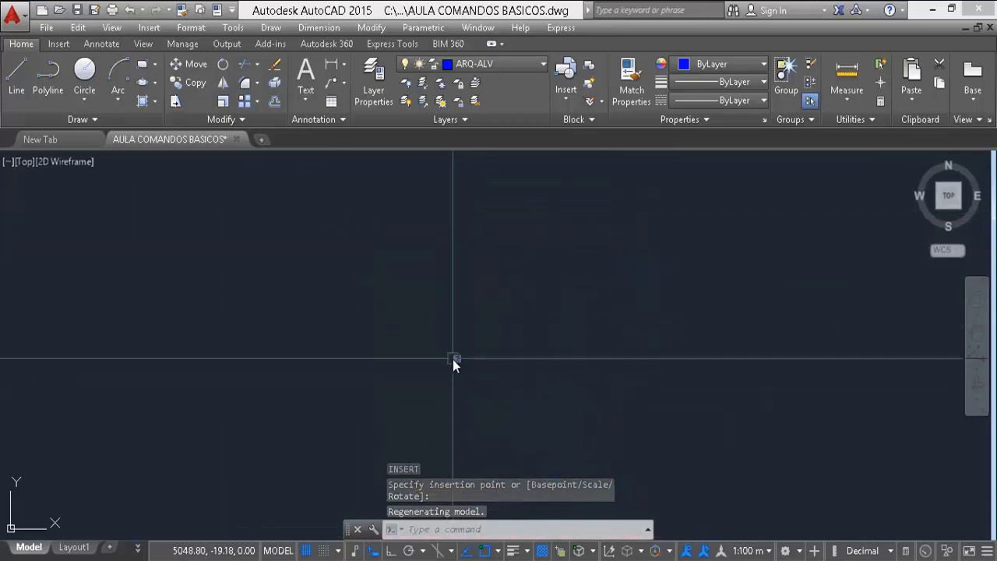
pyautogui.scroll(2, 460, 358)
pyautogui.scroll(-5, 455, 342)
pyautogui.scroll(-5, 449, 320)
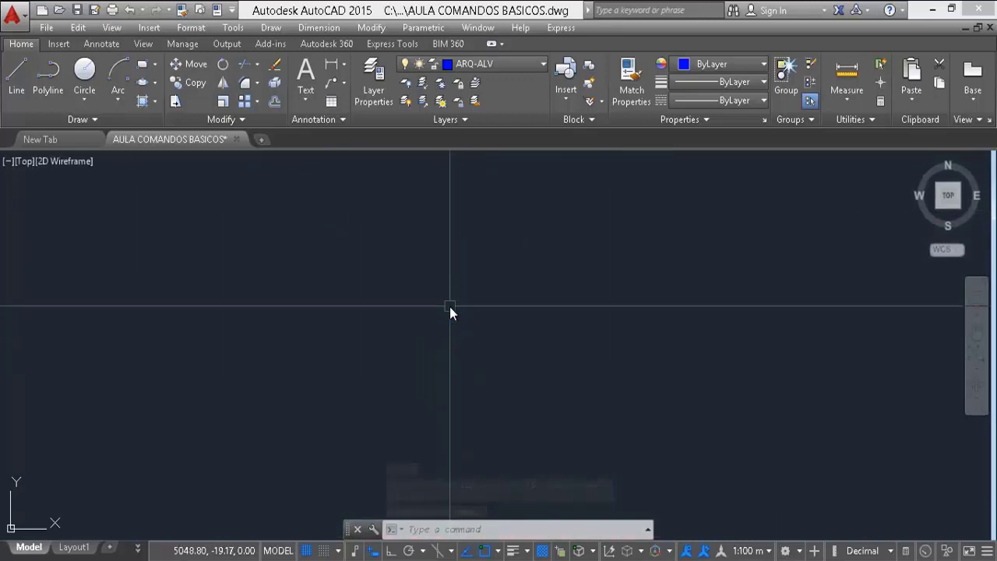
pyautogui.scroll(-5, 462, 338)
pyautogui.scroll(4, 488, 415)
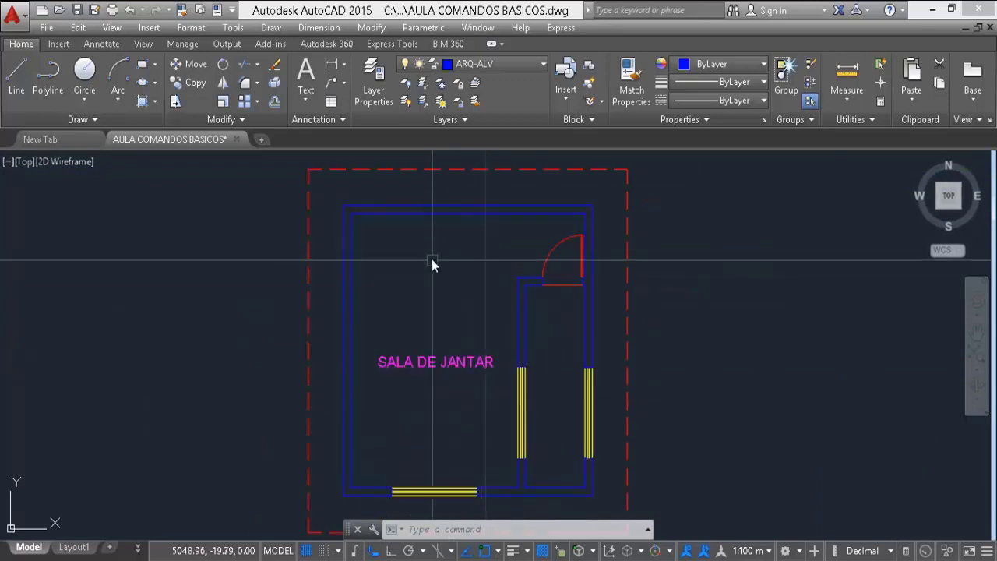
pyautogui.moveTo(426, 235)
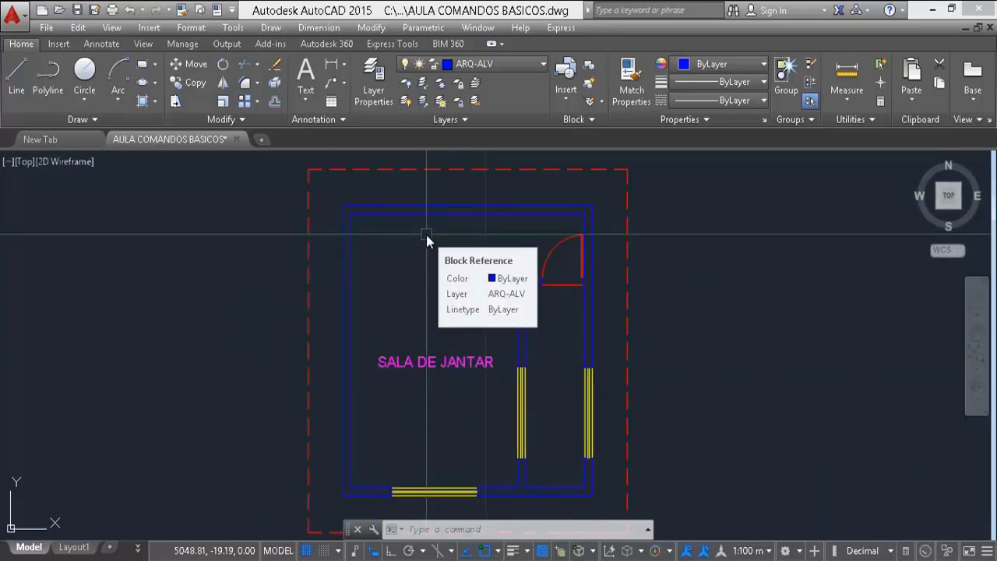
# Step: Scale the stove block by a factor of 1000
pyautogui.write('sc')
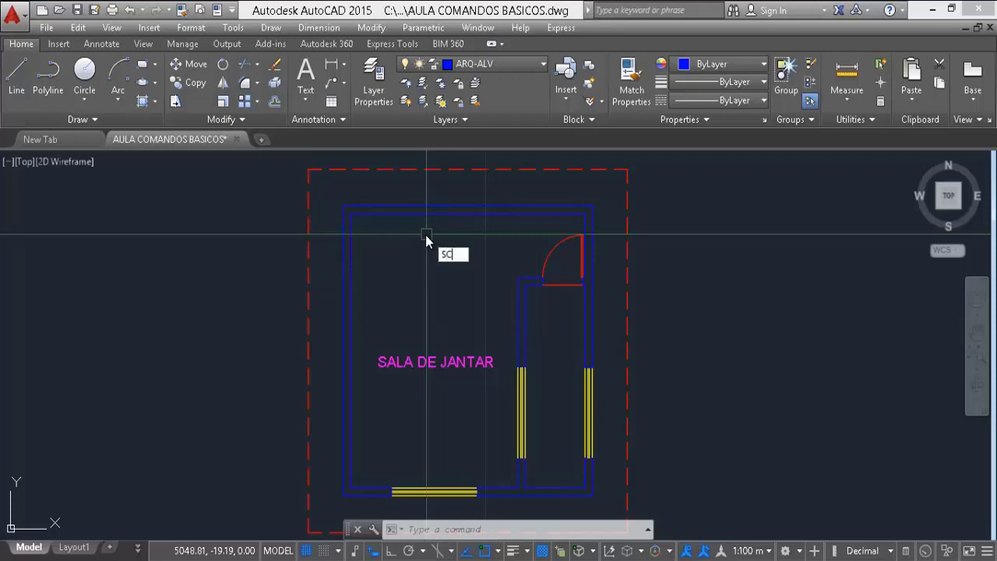
pyautogui.press('Return')
pyautogui.click(447, 235)
pyautogui.click(411, 228)
pyautogui.press('Return')
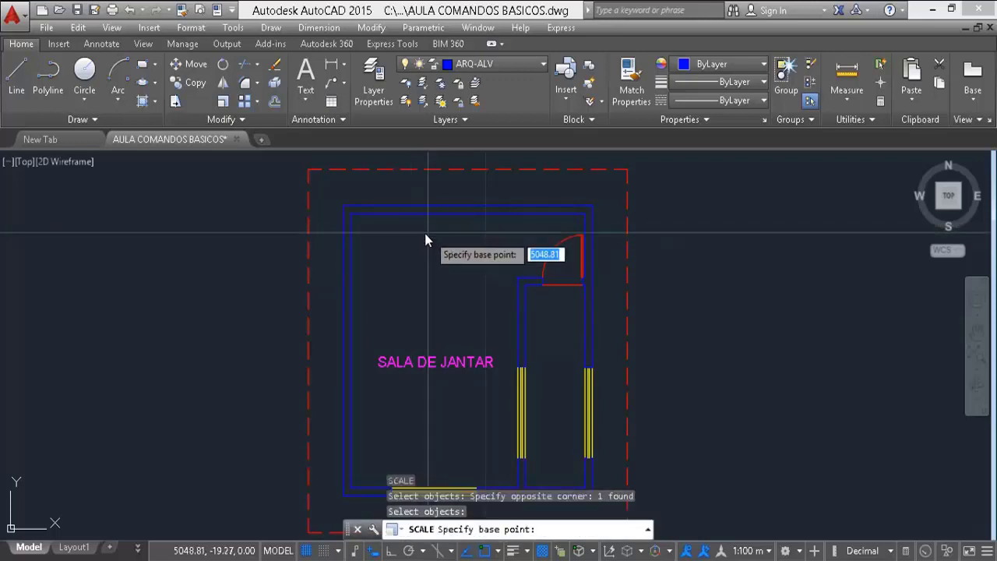
pyautogui.click(415, 236)
pyautogui.write('1000')
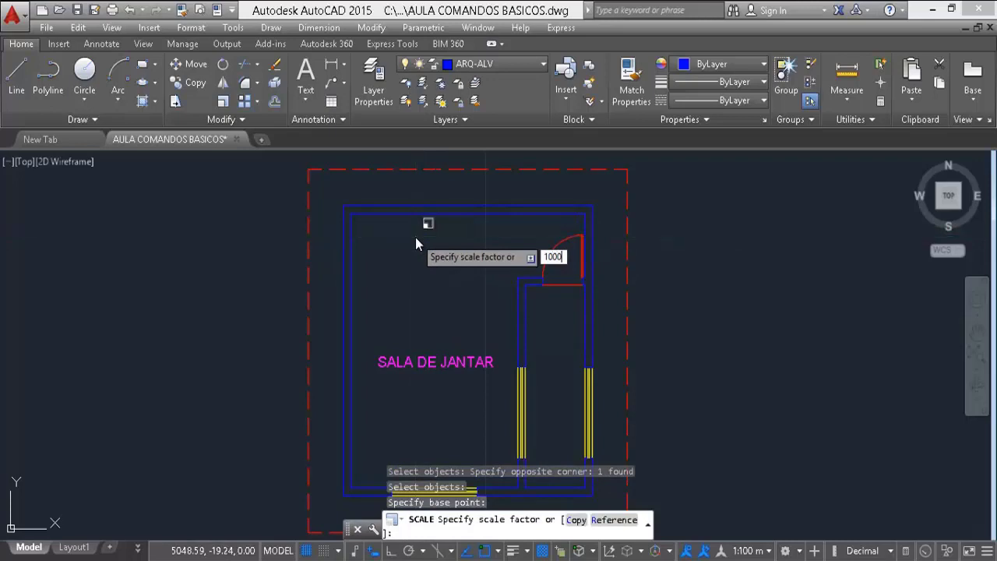
pyautogui.press('Return')
# Step: Zoom to extents repeatedly to locate the enlarged stove block
pyautogui.write('z')
pyautogui.press('Return')
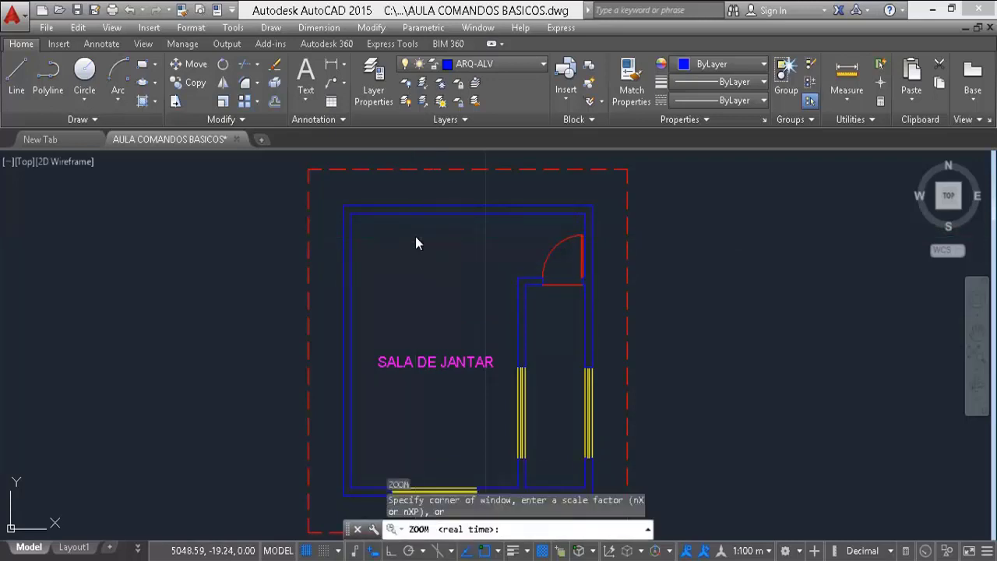
pyautogui.write('e')
pyautogui.press('Return')
pyautogui.click(783, 181)
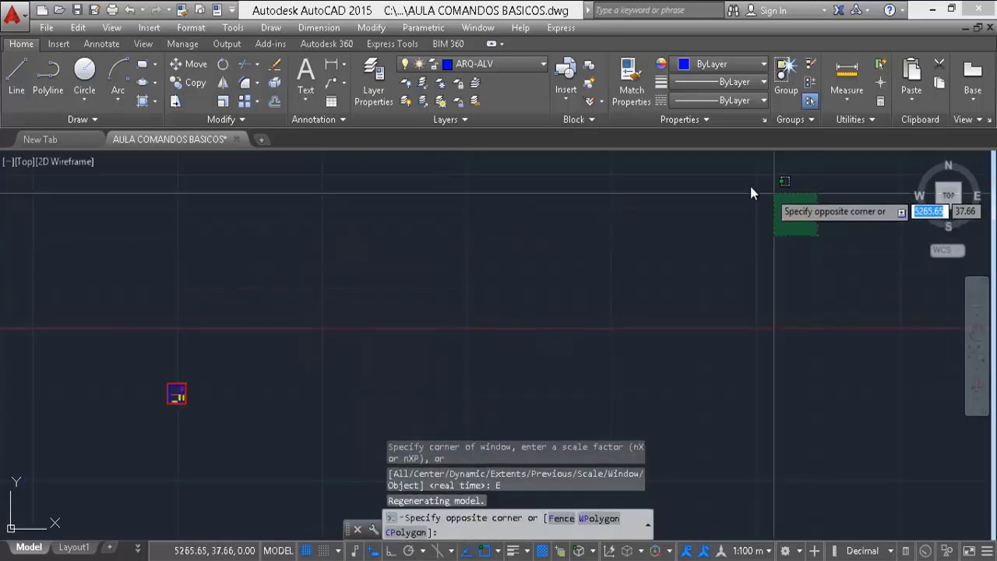
pyautogui.press('Escape')
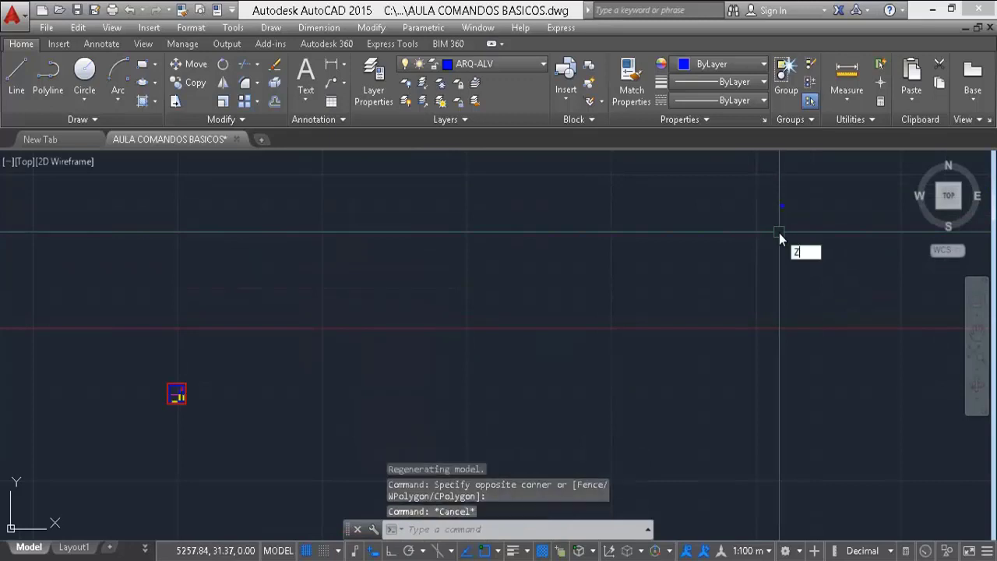
pyautogui.scroll(2, 616, 339)
pyautogui.write('z')
pyautogui.press('Return')
pyautogui.write('e')
pyautogui.press('Return')
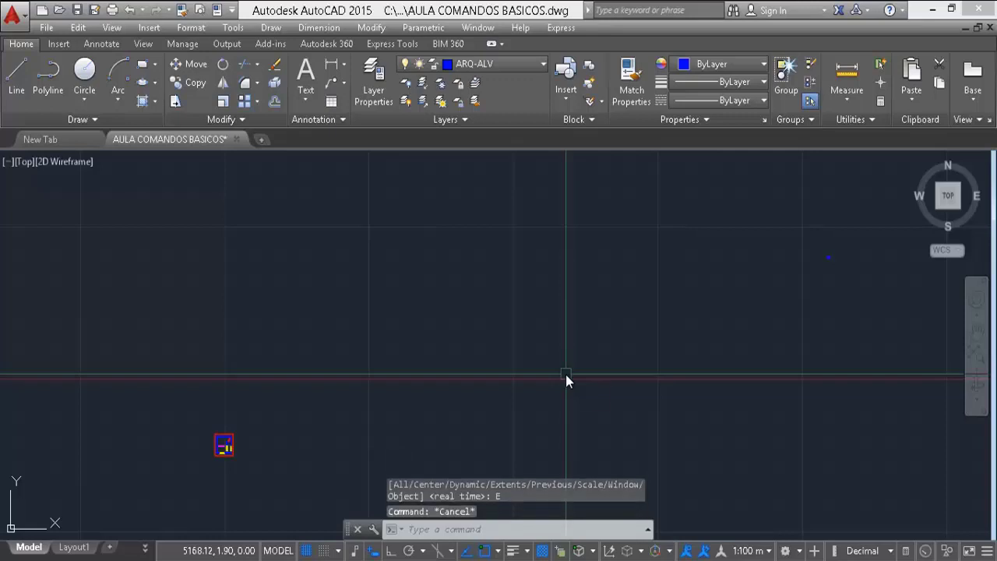
pyautogui.write('z')
pyautogui.press('Return')
pyautogui.scroll(1, 566, 375)
pyautogui.write('e')
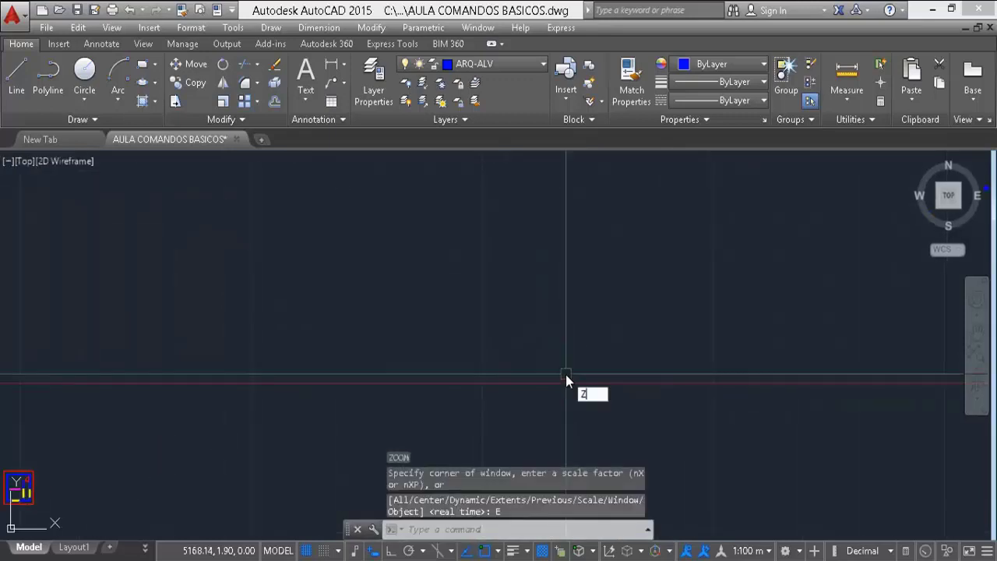
pyautogui.press('Return')
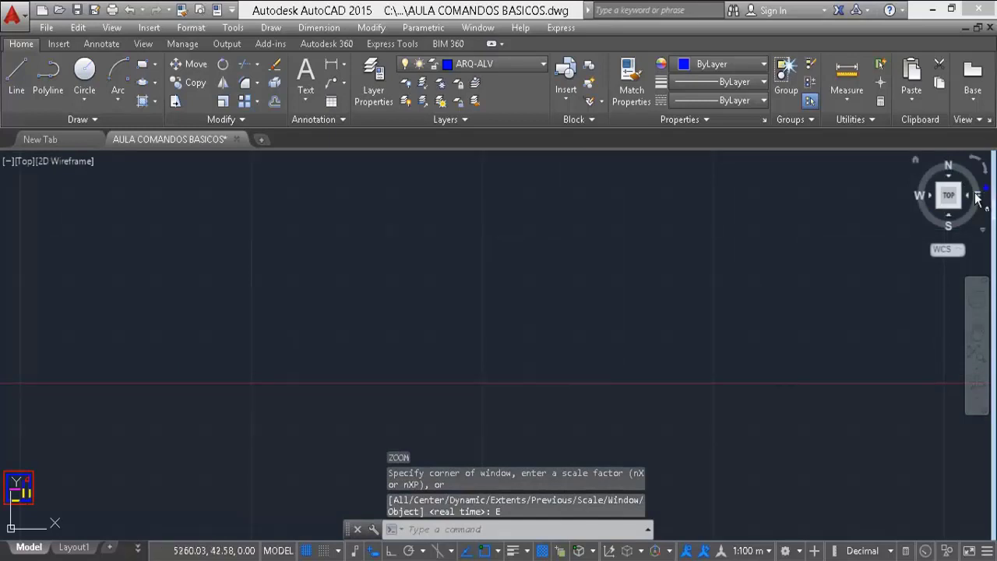
pyautogui.scroll(-2, 659, 276)
pyautogui.click(837, 245)
# Step: Move the enlarged stove into the upper-left corner of the SALA DE JANTAR room
pyautogui.click(789, 213)
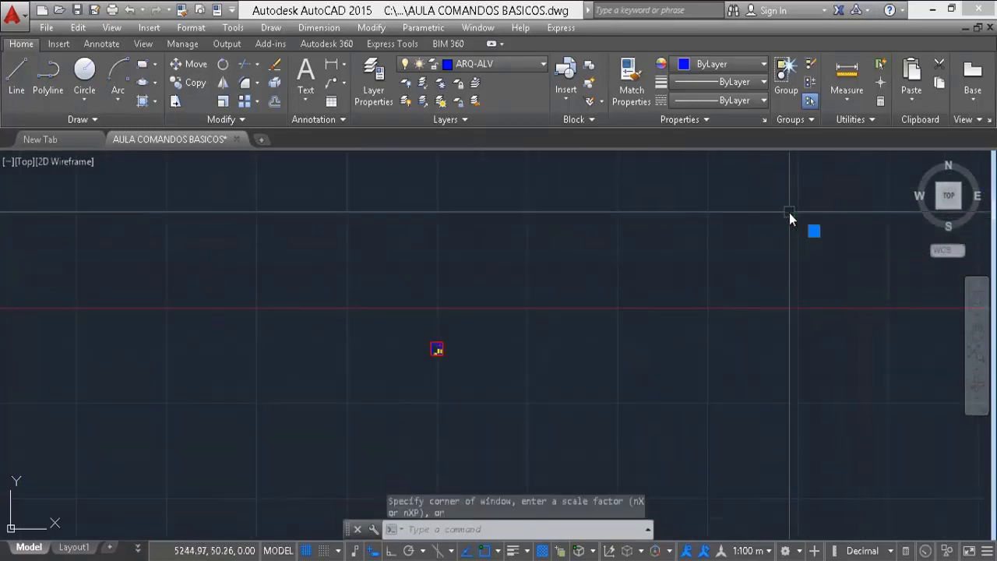
pyautogui.write('m')
pyautogui.press('Return')
pyautogui.click(826, 219)
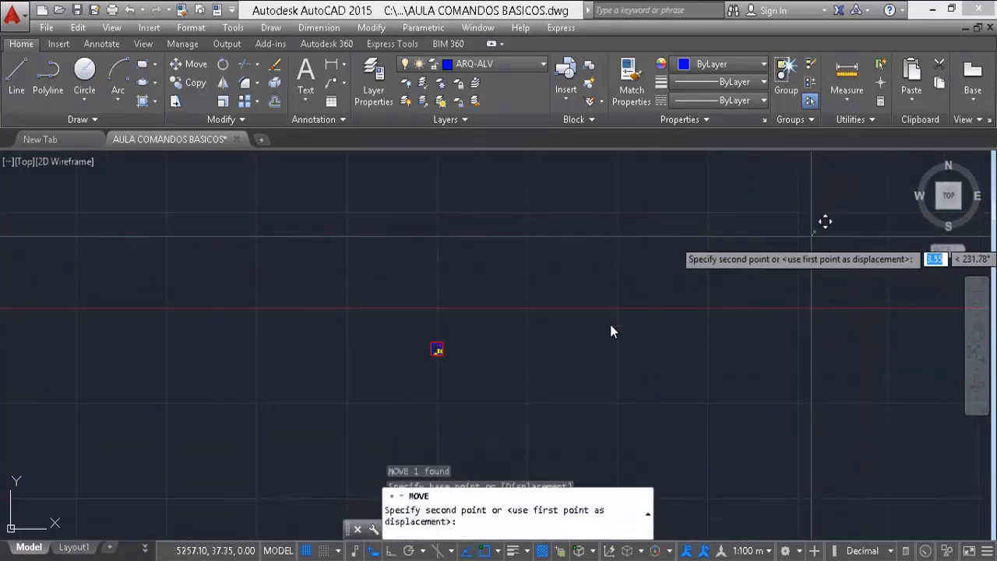
pyautogui.scroll(2, 385, 322)
pyautogui.scroll(2, 422, 323)
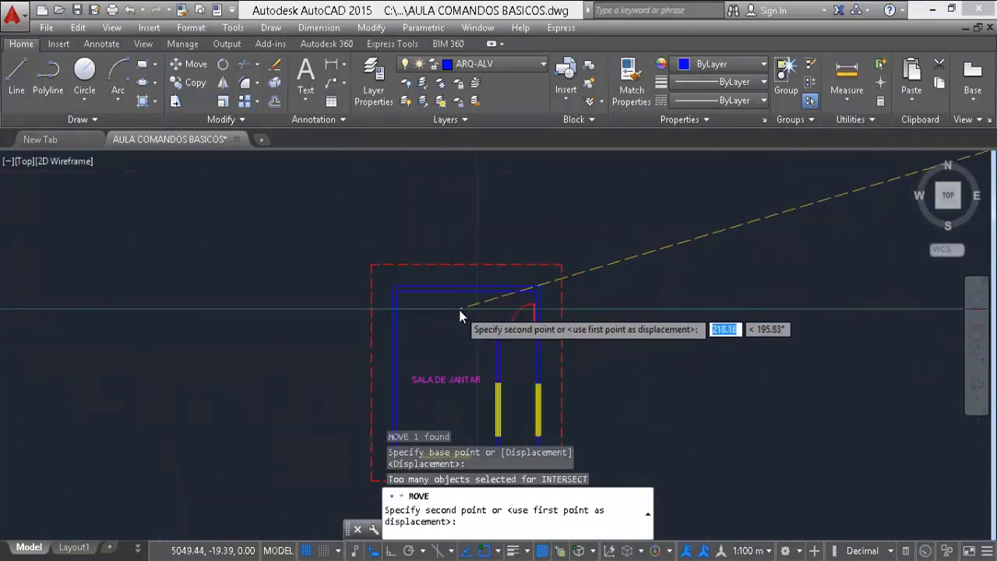
pyautogui.scroll(2, 459, 309)
pyautogui.click(378, 300)
pyautogui.scroll(-4, 391, 268)
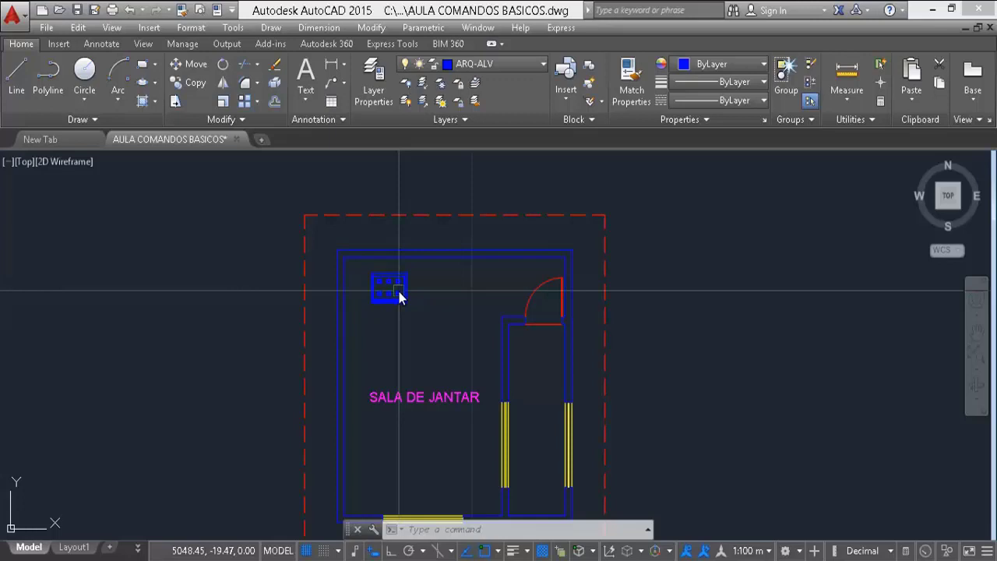
# Step: Open the WBLOCK dialog and close it without saving
pyautogui.write('w')
pyautogui.press('Return')
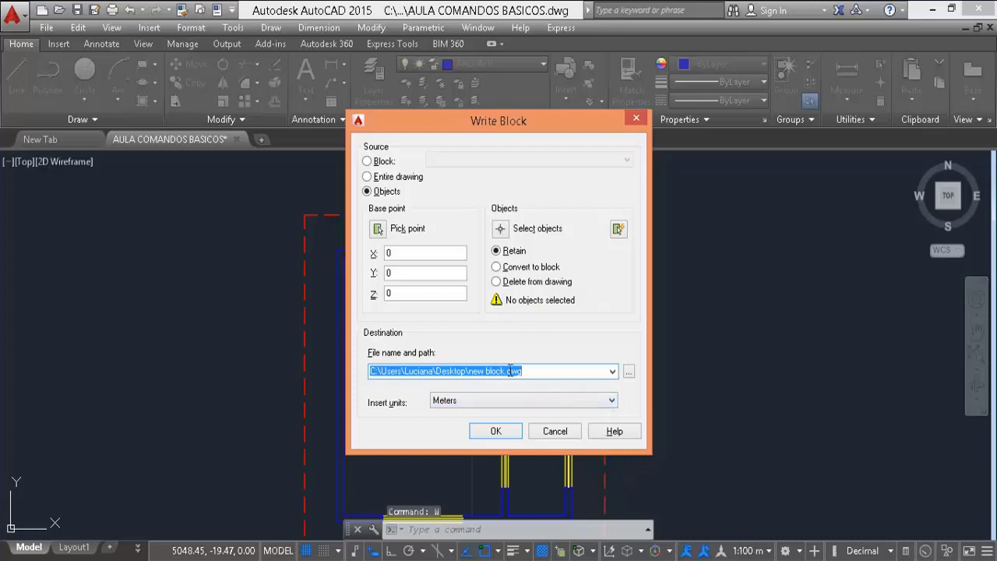
pyautogui.click(559, 431)
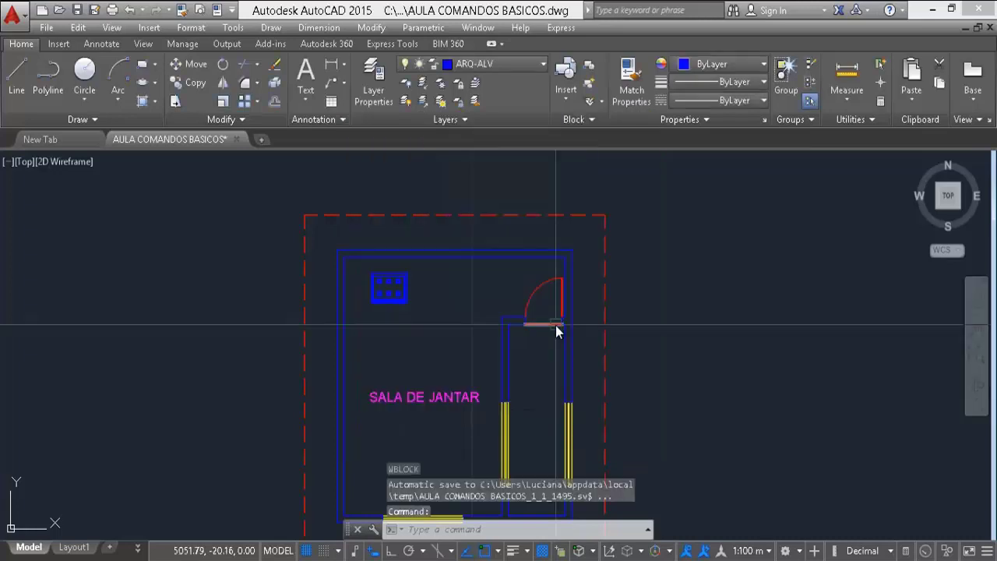
# Step: Dismiss the Insert dialog unused and bring up the Write Block dialog with W
pyautogui.write('i')
pyautogui.press('Return')
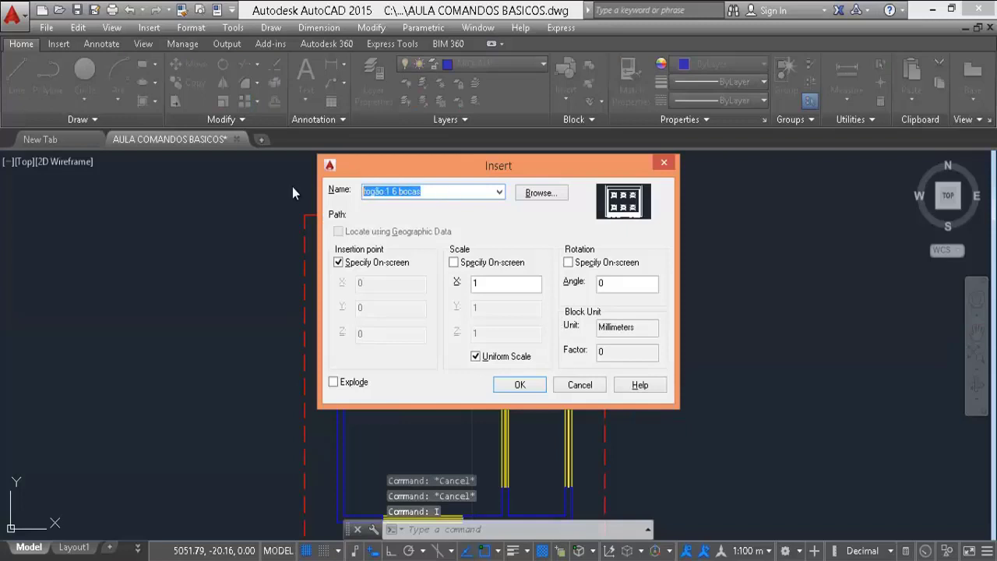
pyautogui.click(597, 387)
pyautogui.click(526, 407)
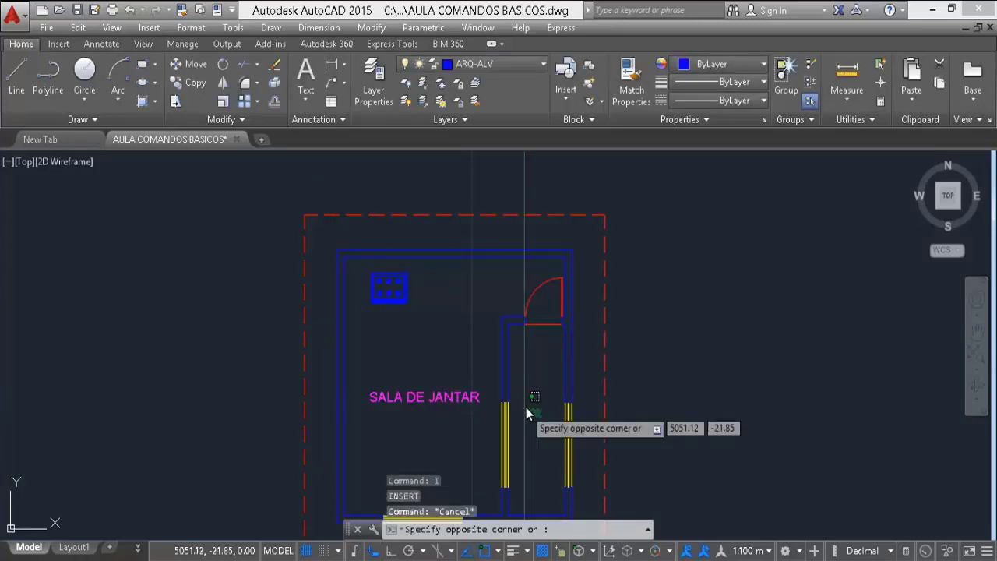
pyautogui.press('Escape')
pyautogui.write('W')
pyautogui.press('Escape')
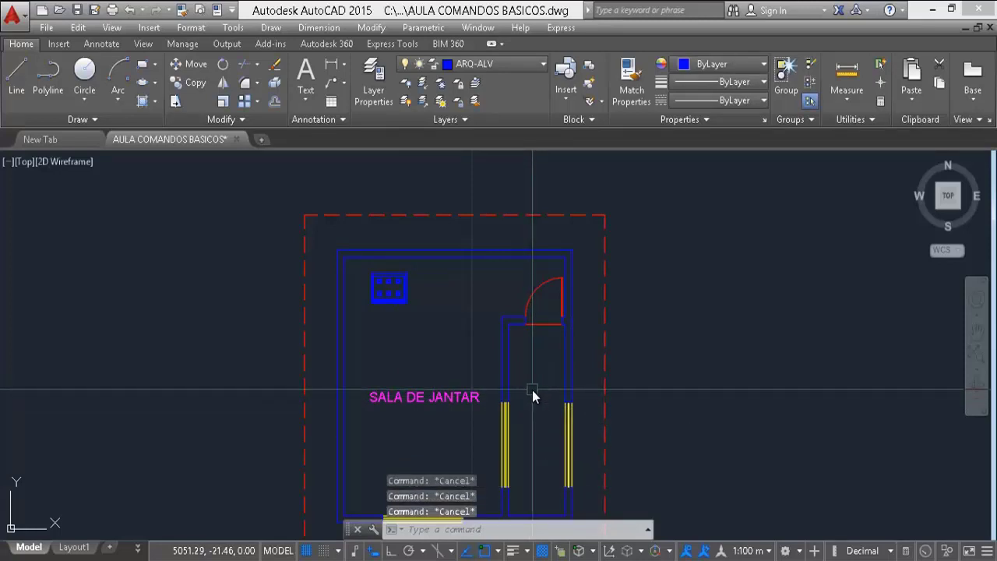
pyautogui.write('W')
pyautogui.press('Return')
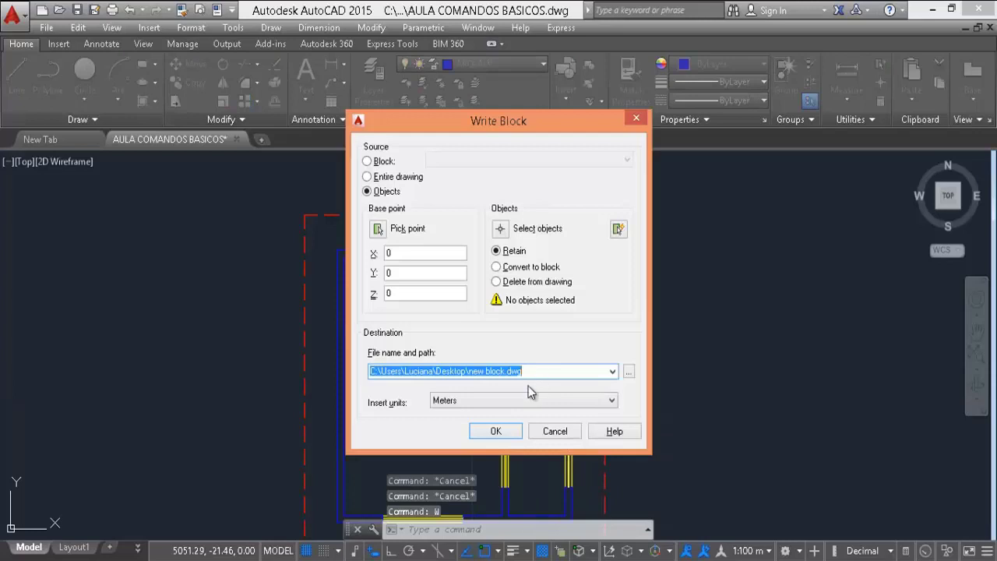
# Step: Abandon the first stove selection and reopen the Write Block dialog
pyautogui.click(523, 229)
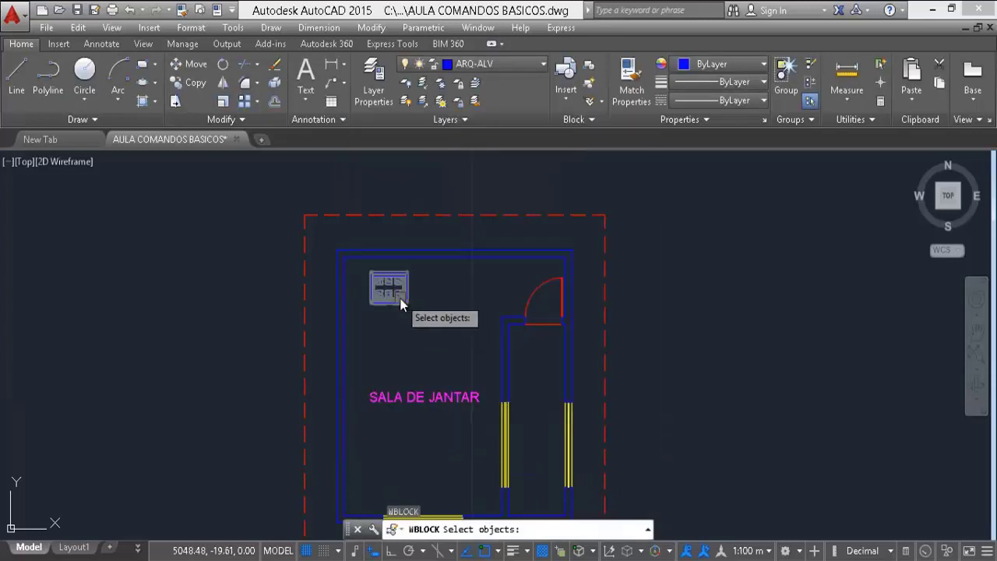
pyautogui.press('Escape')
pyautogui.press('Escape')
pyautogui.click(398, 297)
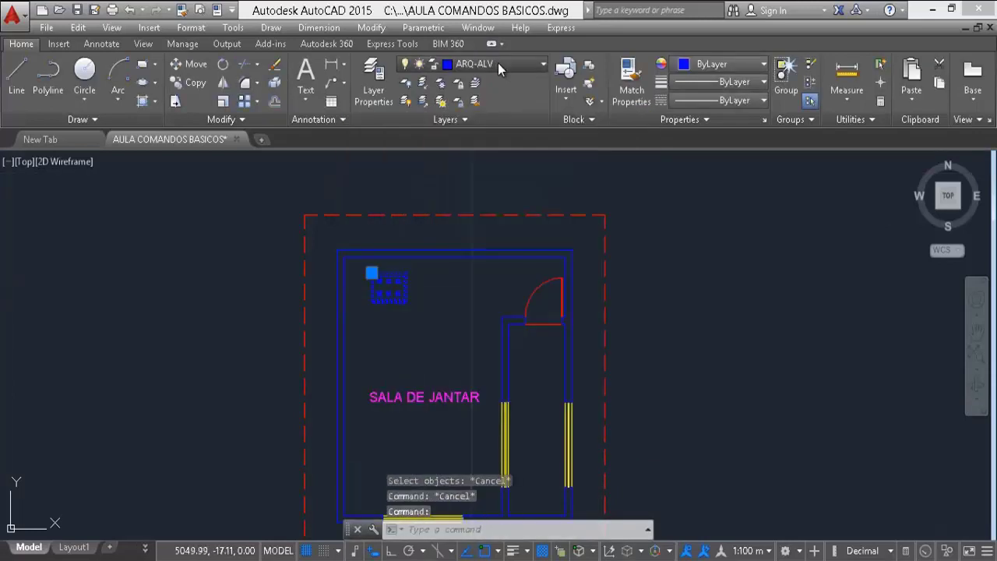
pyautogui.click(498, 63)
pyautogui.press('Escape')
pyautogui.press('Escape')
pyautogui.scroll(2, 373, 265)
pyautogui.scroll(2, 382, 276)
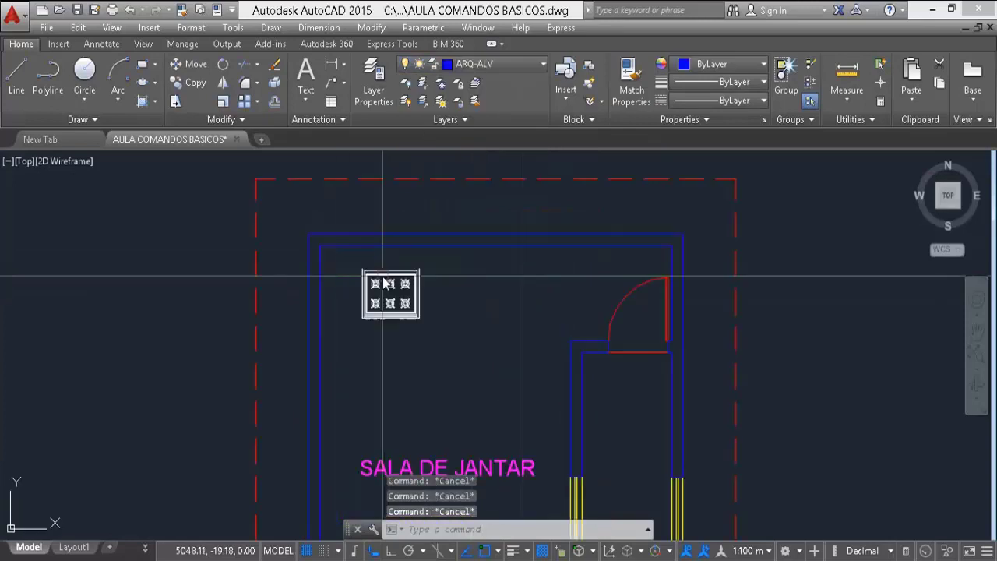
pyautogui.scroll(1, 383, 280)
pyautogui.write('w')
pyautogui.press('Return')
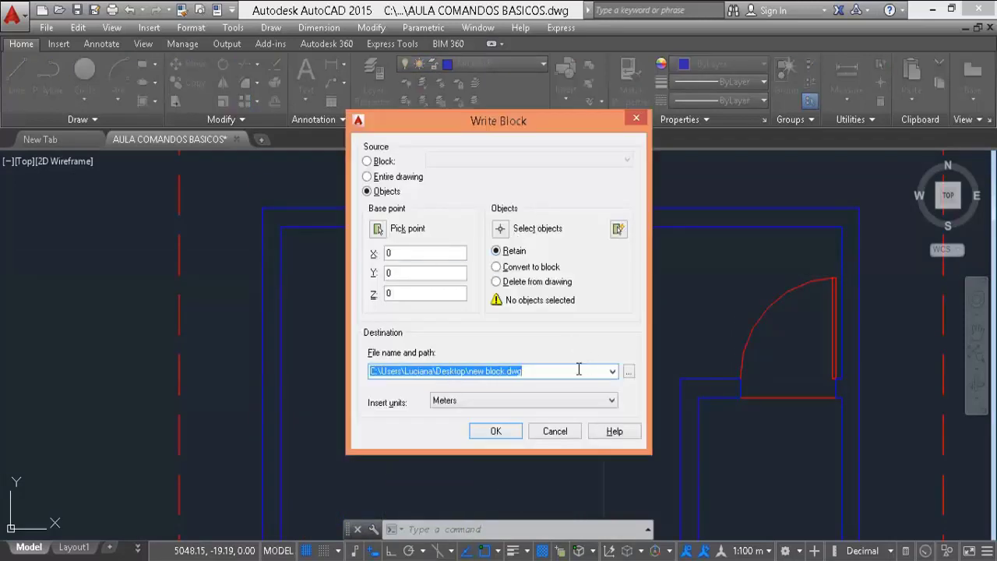
# Step: Write the stove to Desktop 'fogão 1 6 bocas', base point at its top-left corner
pyautogui.moveTo(578, 369); pyautogui.dragTo(478, 371)
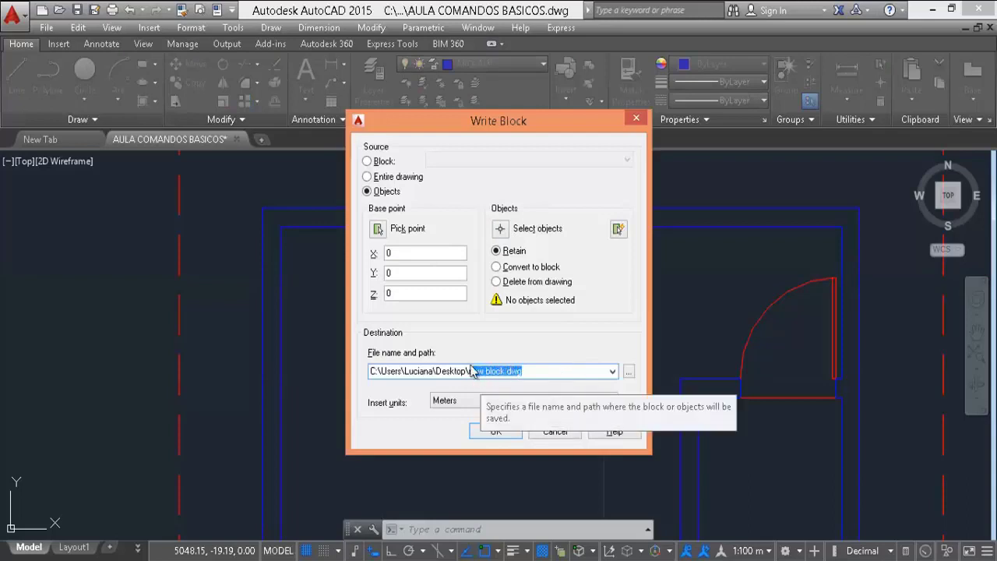
pyautogui.press('BackSpace')
pyautogui.write('fogão 1 6 bocas')
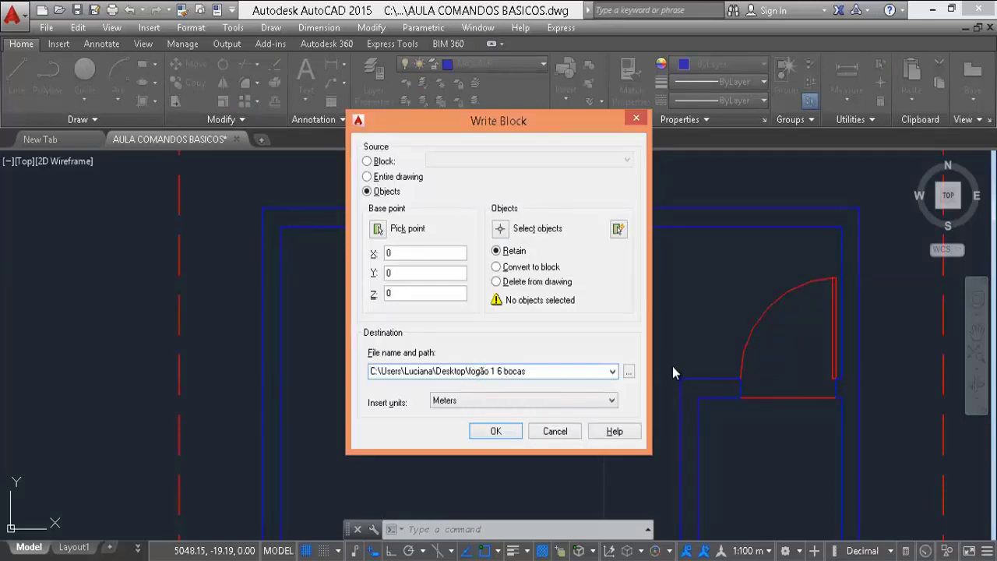
pyautogui.click(379, 229)
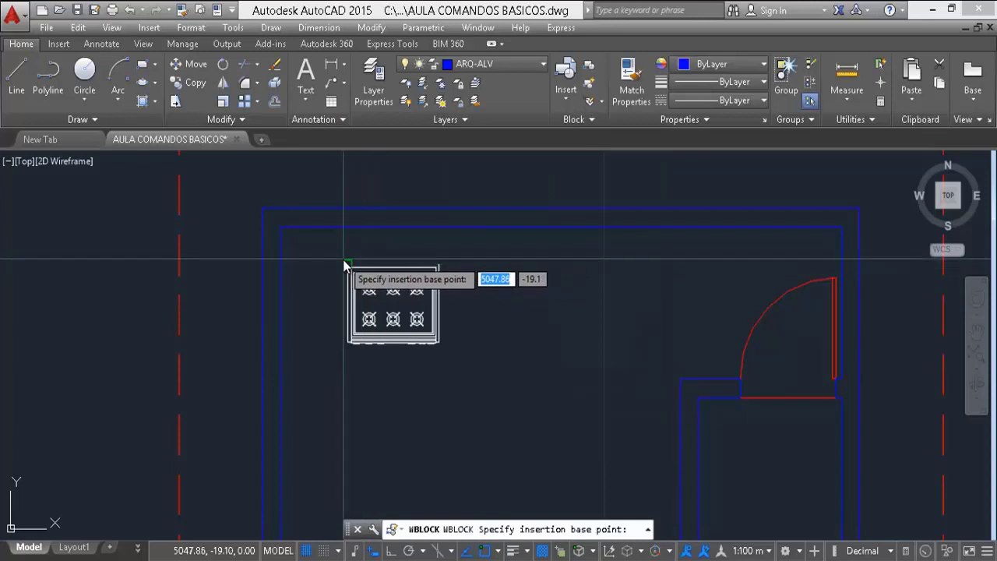
pyautogui.click(343, 260)
pyautogui.click(501, 231)
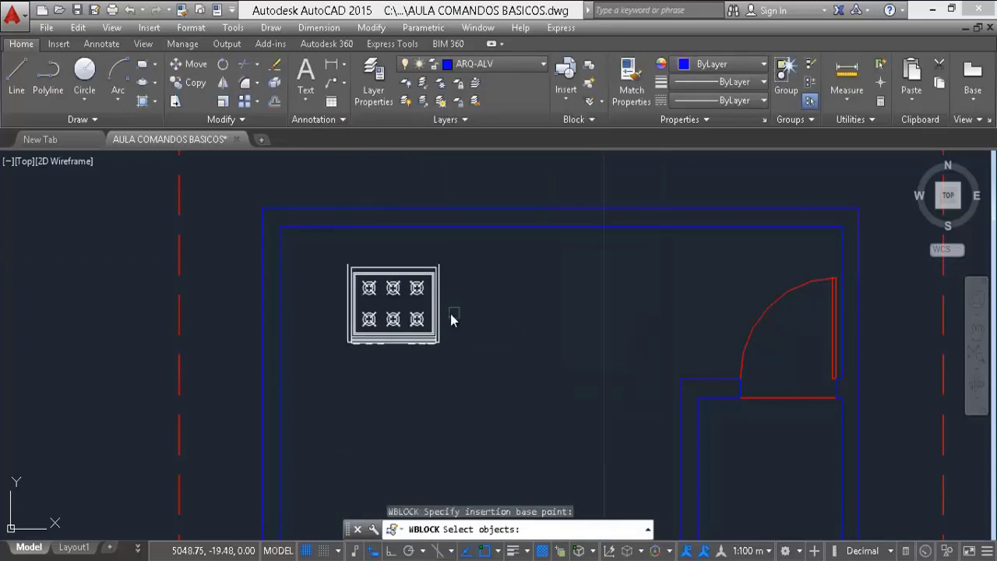
pyautogui.click(449, 322)
pyautogui.press('Return')
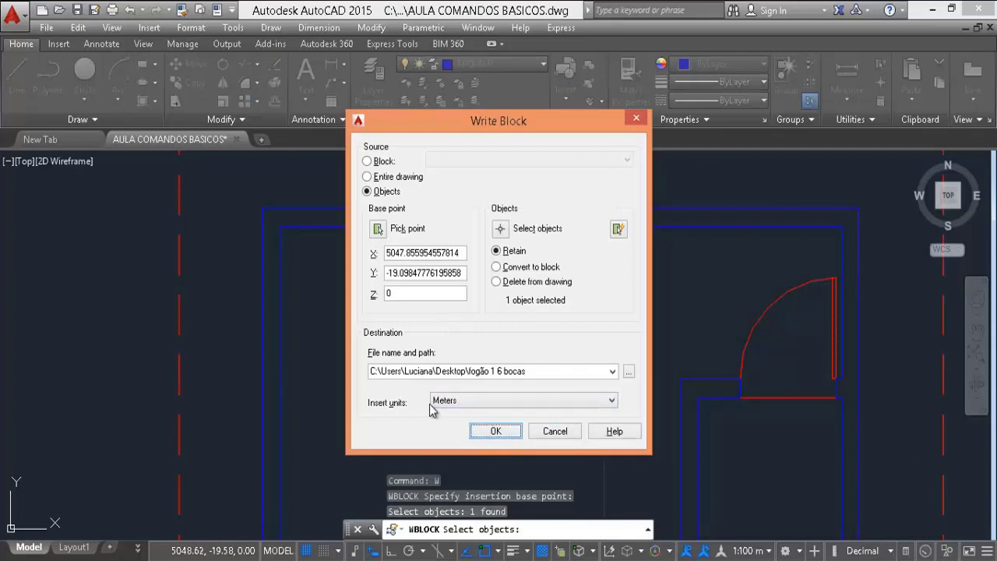
pyautogui.moveTo(523, 400)
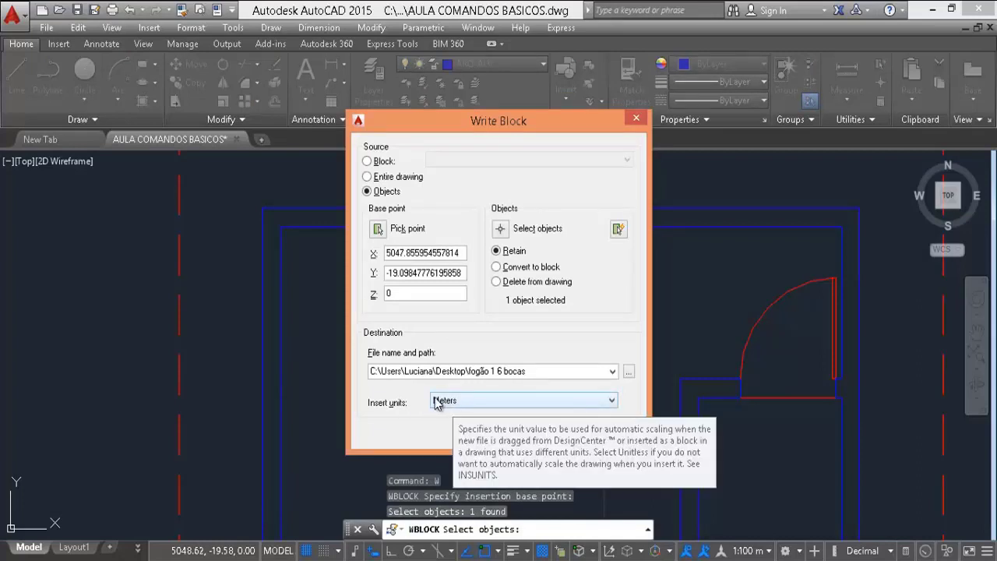
pyautogui.click(492, 434)
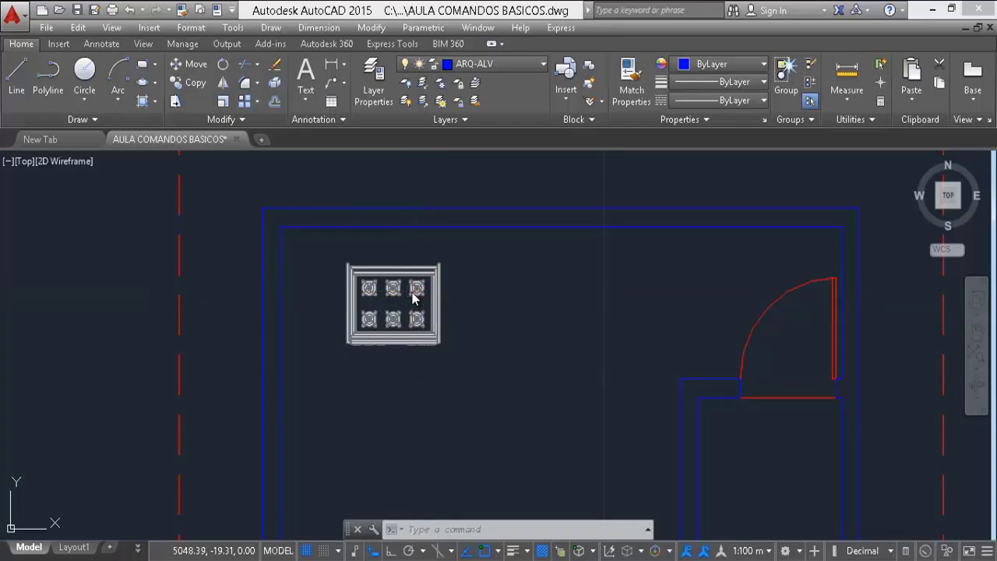
pyautogui.write('i')
pyautogui.press('Return')
# Step: Try inserting the fogão 2 4 bocas drawing, then cancel its placement
pyautogui.click(546, 192)
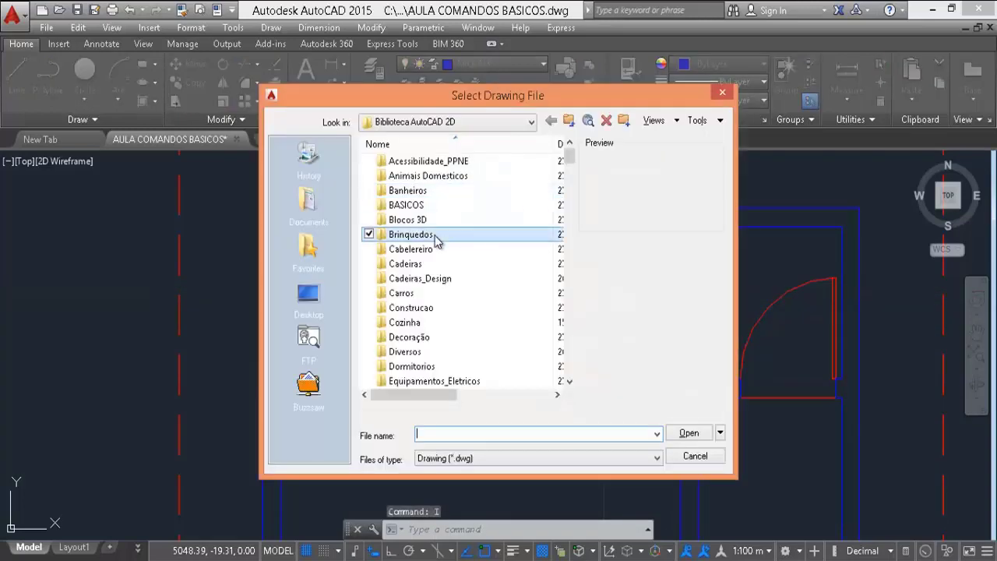
pyautogui.click(429, 175)
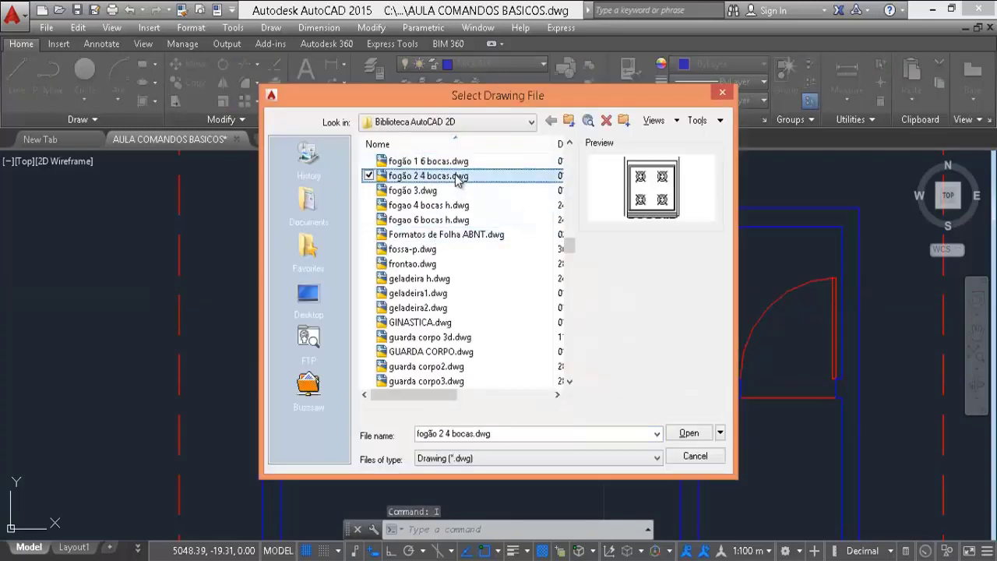
pyautogui.click(689, 433)
pyautogui.click(521, 385)
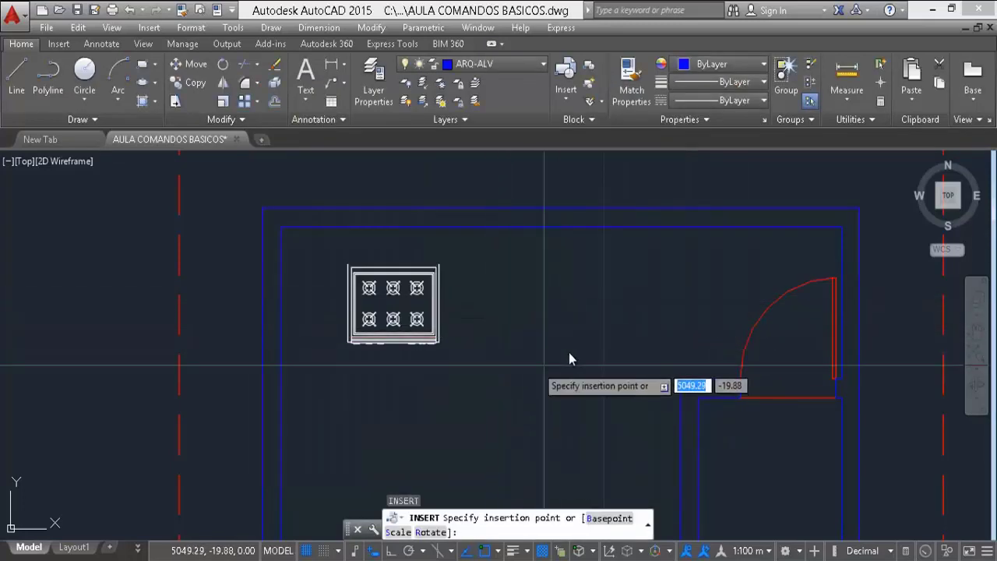
pyautogui.press('Escape')
pyautogui.press('Escape')
pyautogui.write('I')
pyautogui.press('Return')
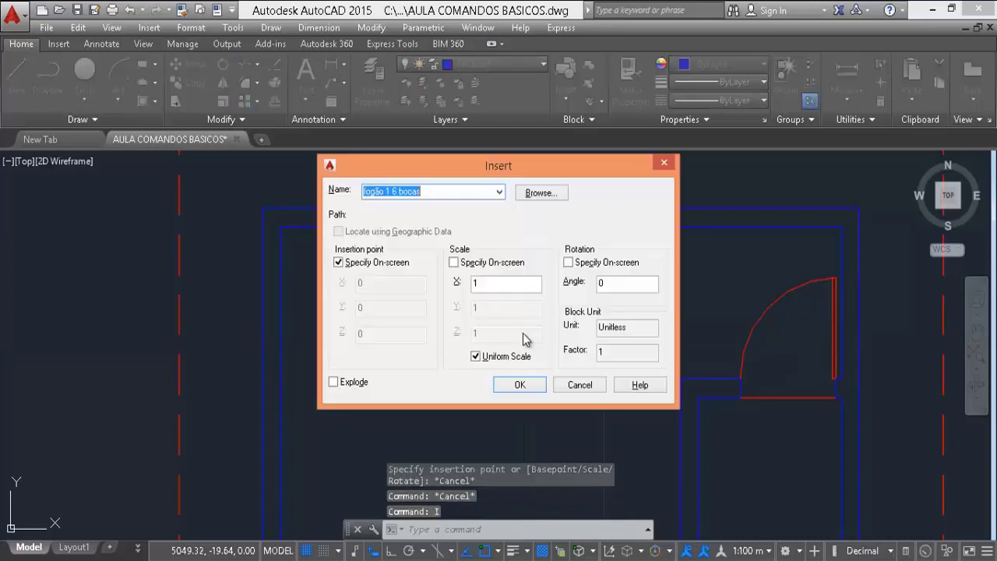
# Step: Insert the stove at X scale 1000, placed beside the original stove
pyautogui.click(501, 283)
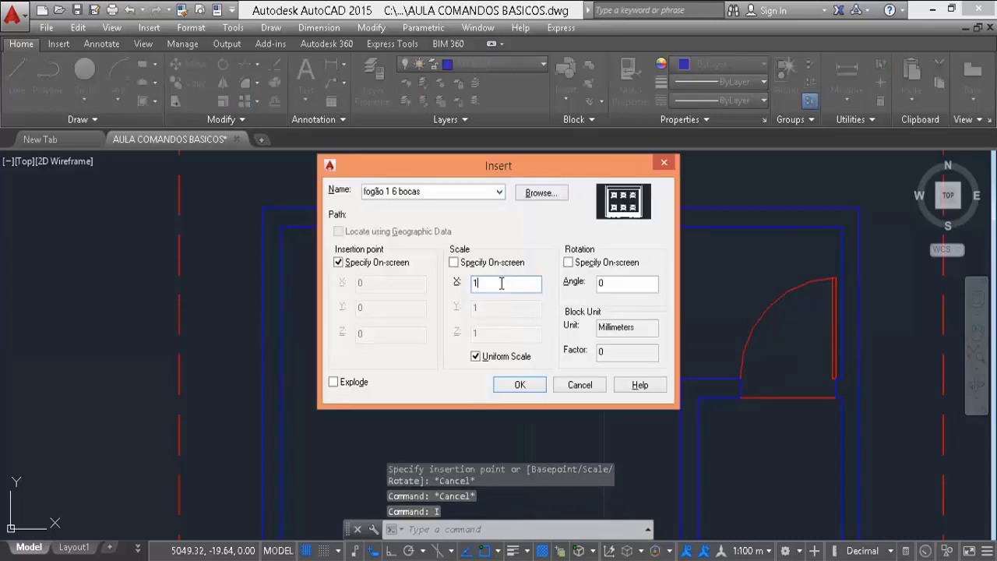
pyautogui.click(464, 264)
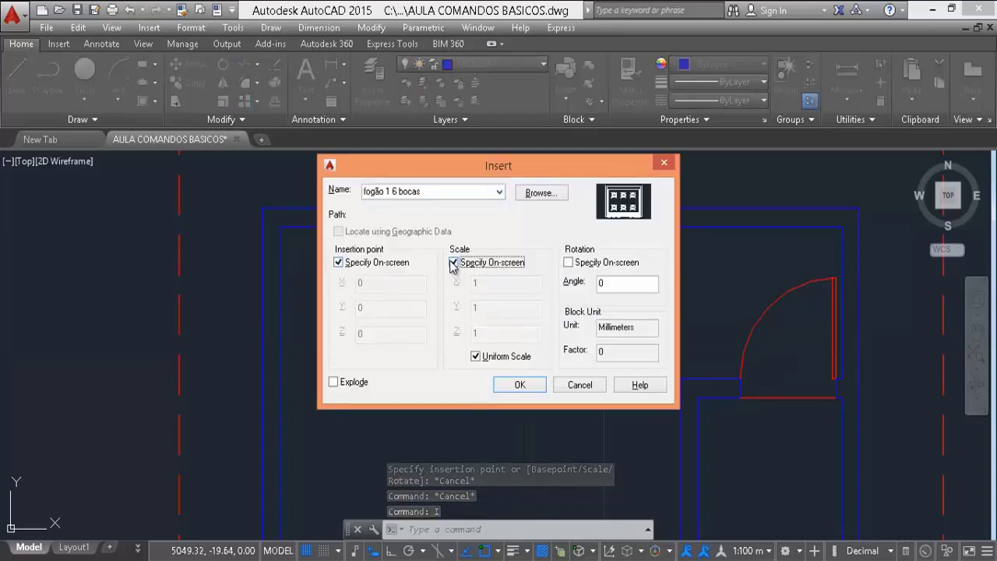
pyautogui.click(454, 263)
pyautogui.click(497, 283)
pyautogui.write('0000')
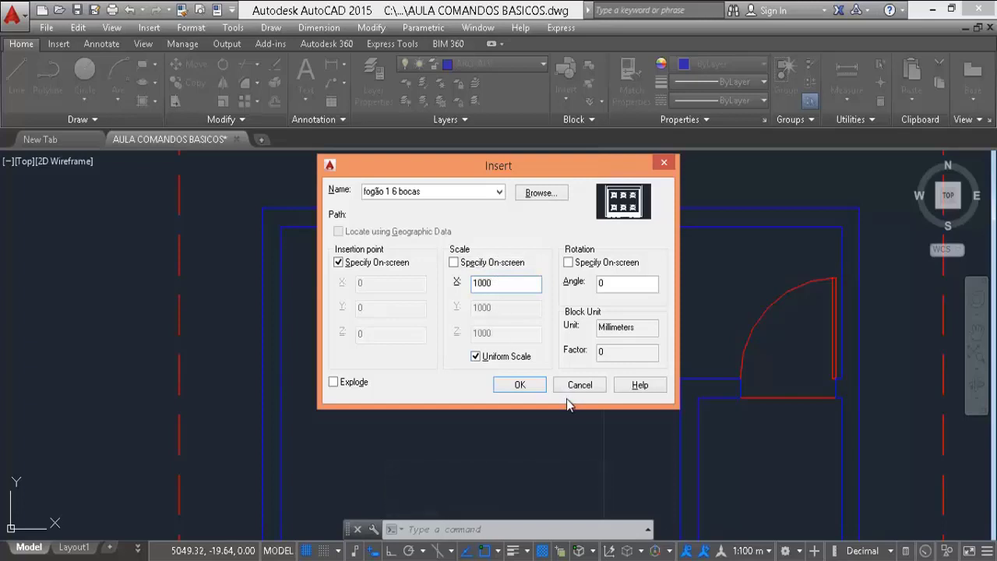
pyautogui.click(522, 383)
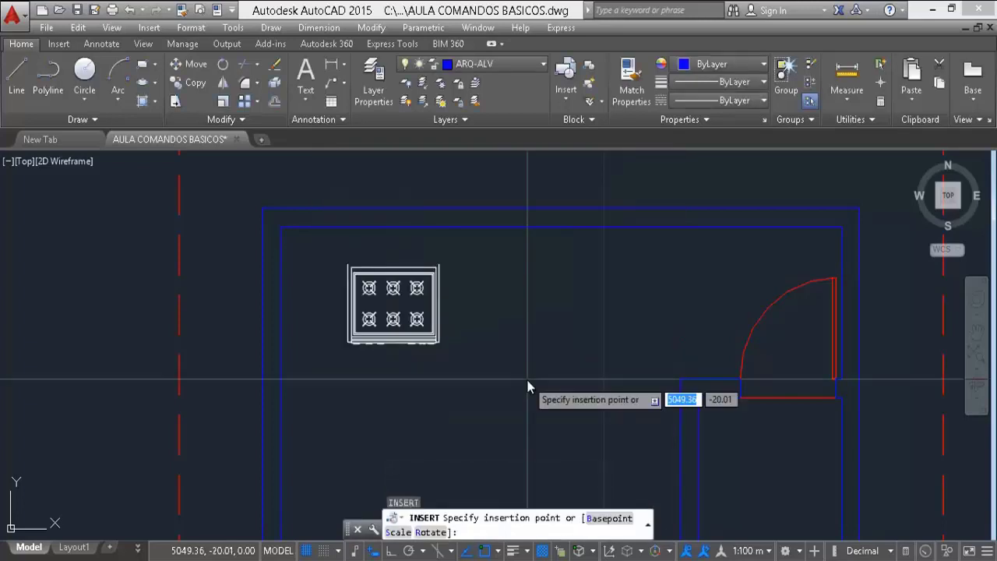
pyautogui.click(590, 314)
# Step: Match the blue stove's properties to the original stove with MATCHPROP
pyautogui.write('ma')
pyautogui.press('Return')
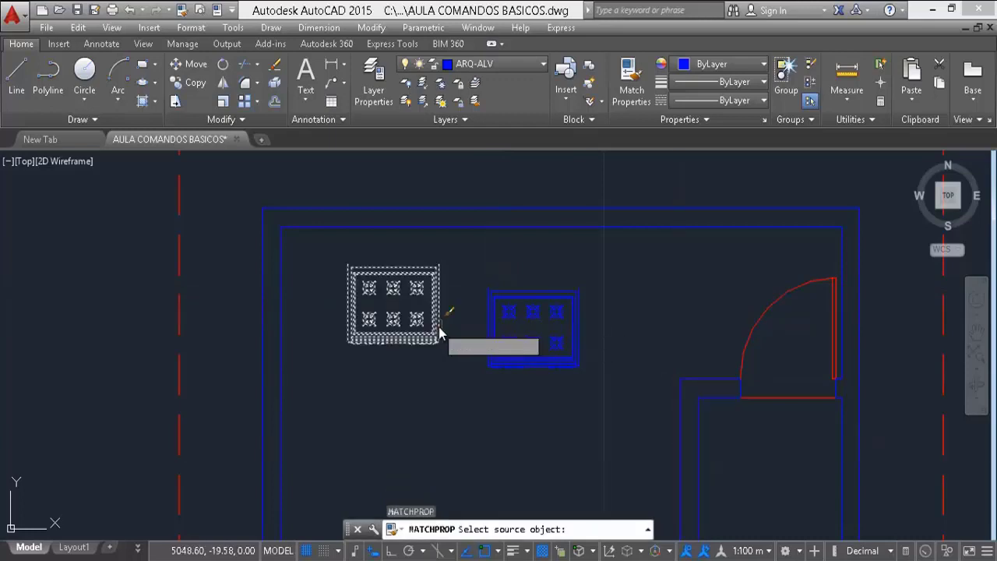
pyautogui.click(440, 333)
pyautogui.click(506, 358)
pyautogui.press('Return')
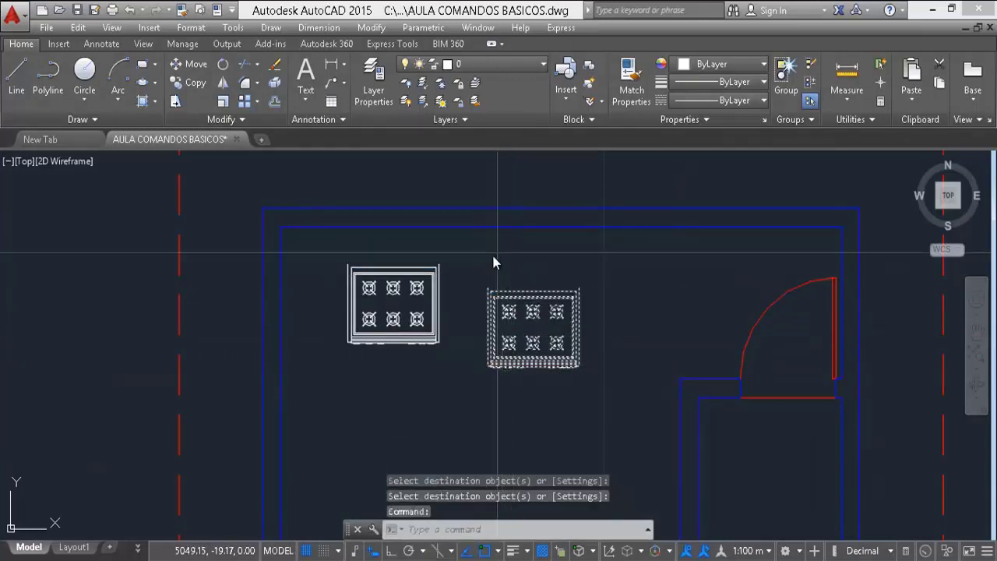
# Step: Move the recoloured stove right beside the original one
pyautogui.write('m')
pyautogui.press('Return')
pyautogui.click(489, 287)
pyautogui.click(466, 263)
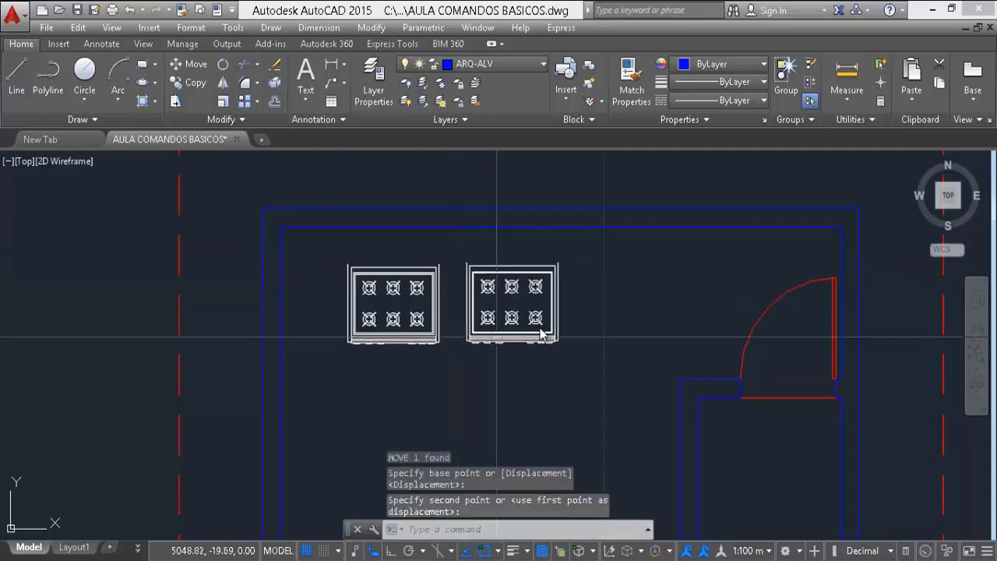
pyautogui.write('p')
pyautogui.press('Return')
pyautogui.scroll(-5, 441, 278)
pyautogui.press('Escape')
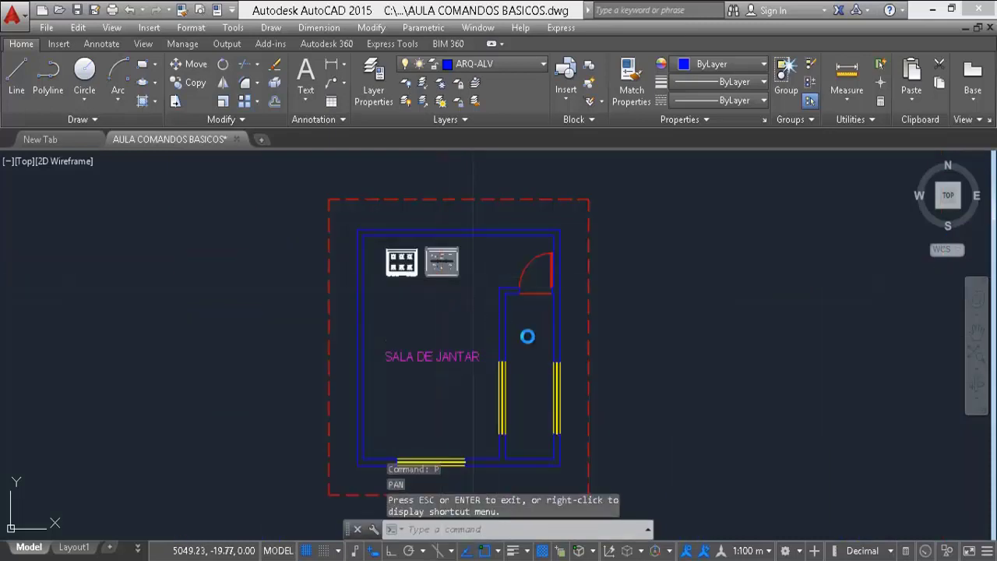
# Step: Browse the Insert dialog for a file, then dismiss it without inserting
pyautogui.write('i')
pyautogui.press('Return')
pyautogui.click(541, 193)
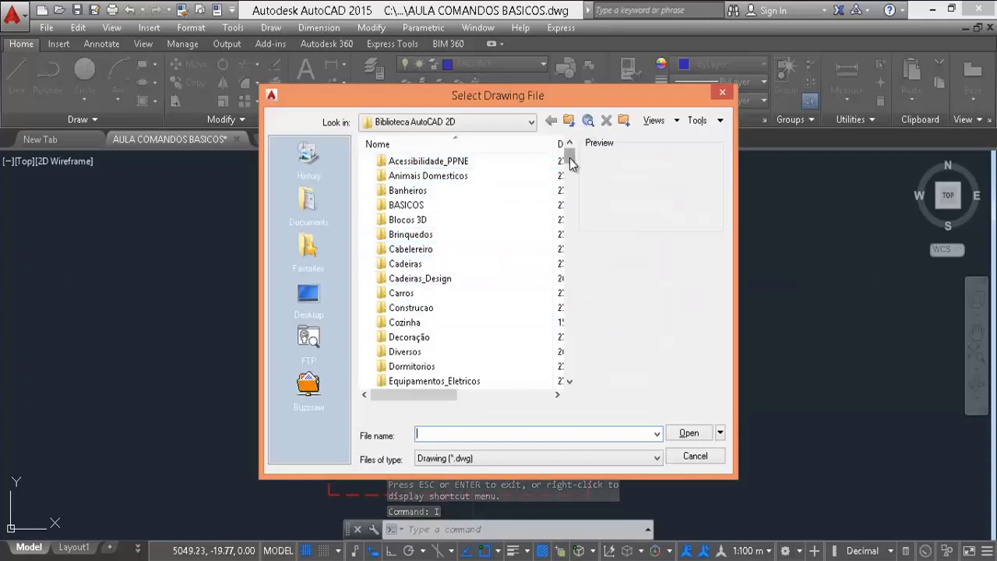
pyautogui.scroll(-10, 570, 159)
pyautogui.click(695, 456)
pyautogui.click(520, 384)
pyautogui.click(430, 265)
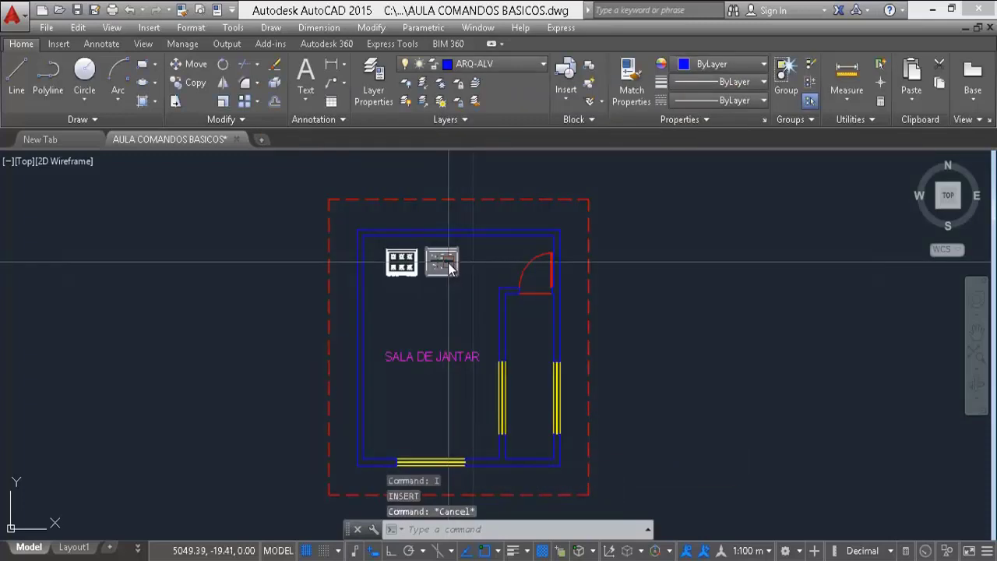
# Step: Rotate the left stove 90° with Ortho onto the dining room's left wall
pyautogui.write('ro')
pyautogui.press('Return')
pyautogui.scroll(2, 430, 264)
pyautogui.click(382, 264)
pyautogui.press('Return')
pyautogui.click(393, 331)
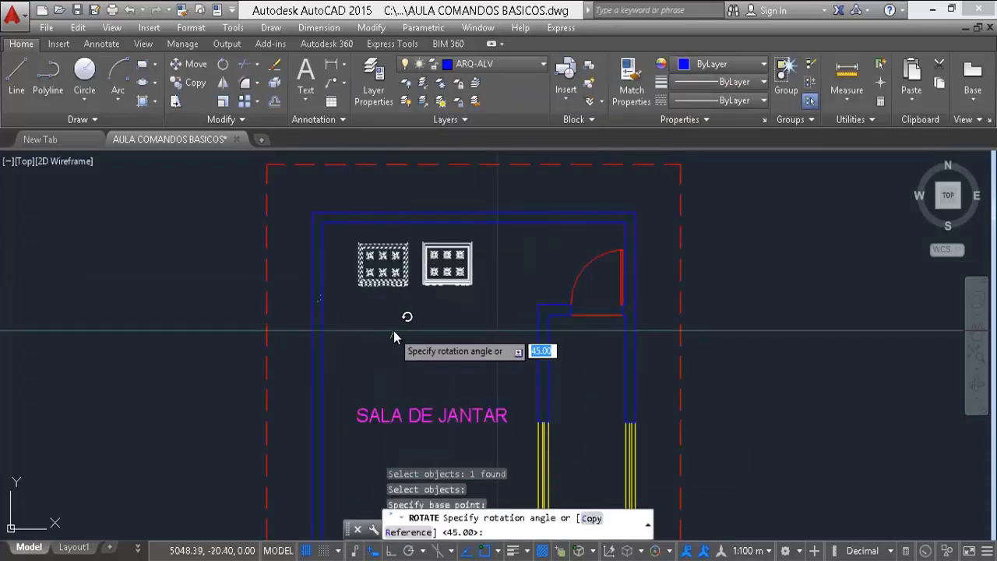
pyautogui.press('F8')
pyautogui.click(387, 325)
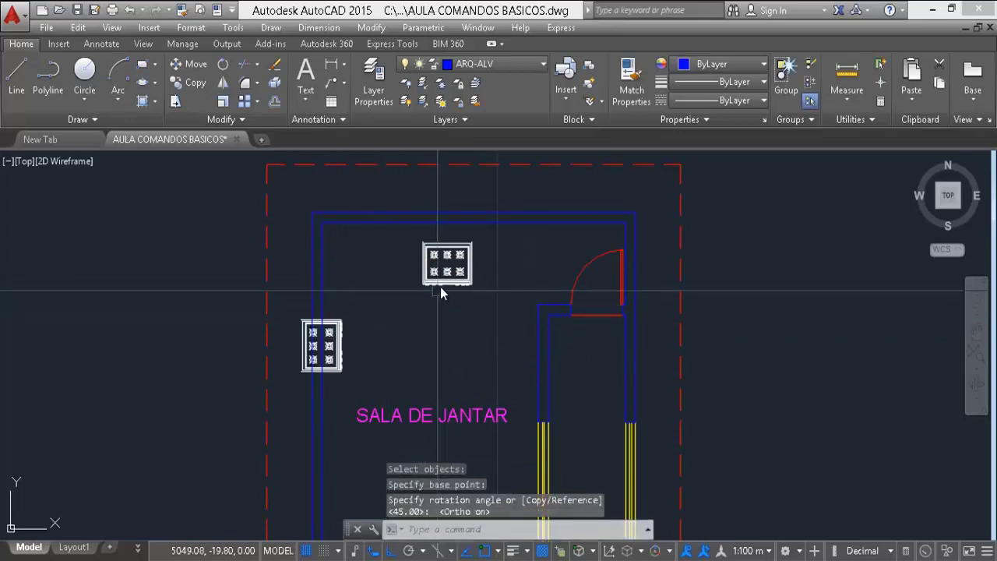
pyautogui.press('Return')
pyautogui.press('Escape')
pyautogui.press('Escape')
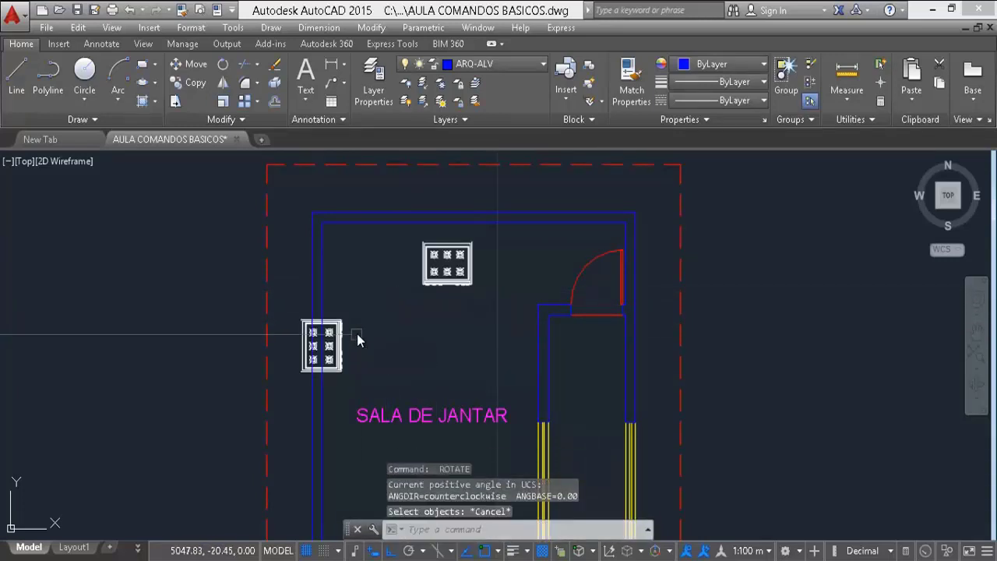
pyautogui.write('u')
pyautogui.press('Return')
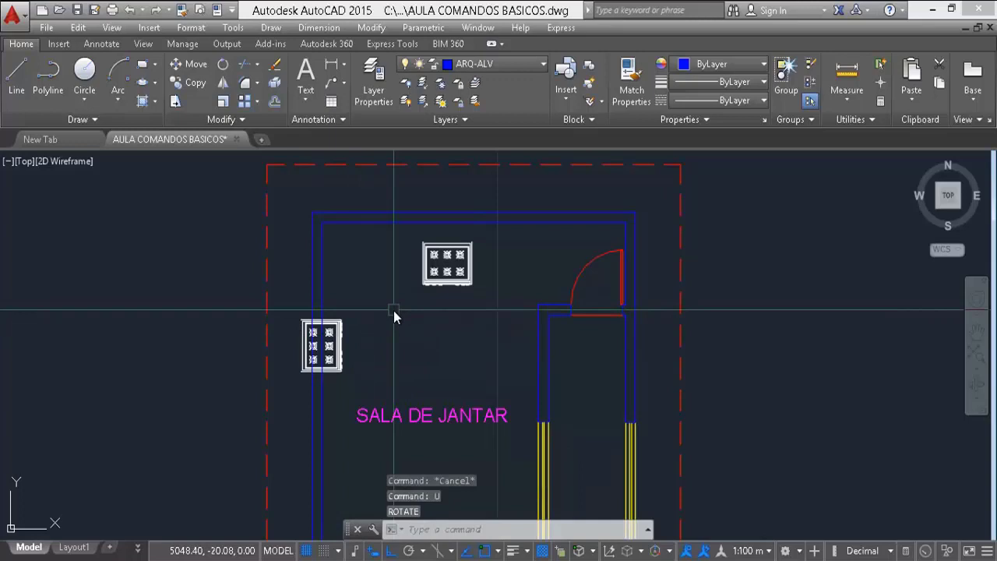
pyautogui.write('w')
pyautogui.press('Return')
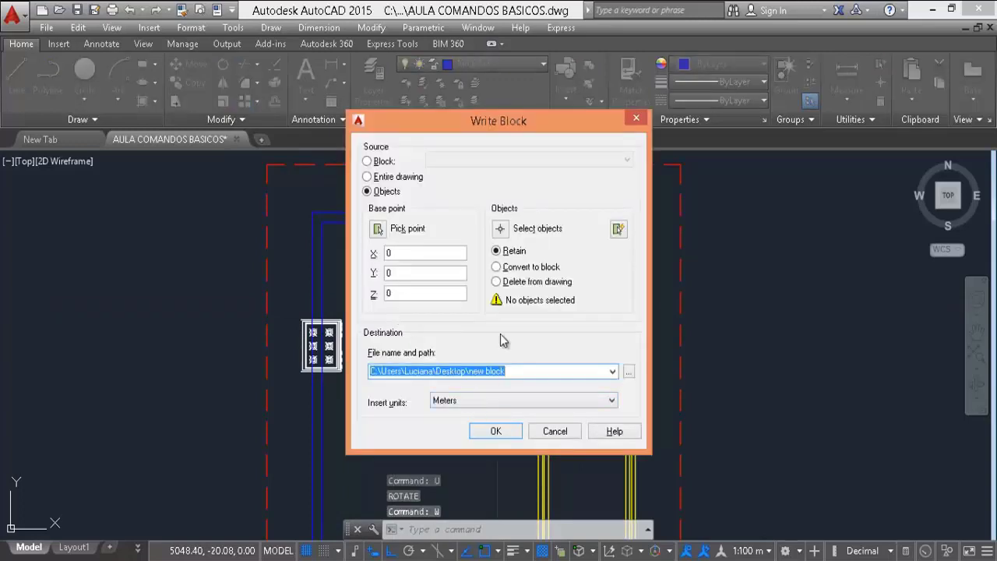
# Step: Export the stove on the left wall to a drawing file with a picked base point
pyautogui.click(500, 229)
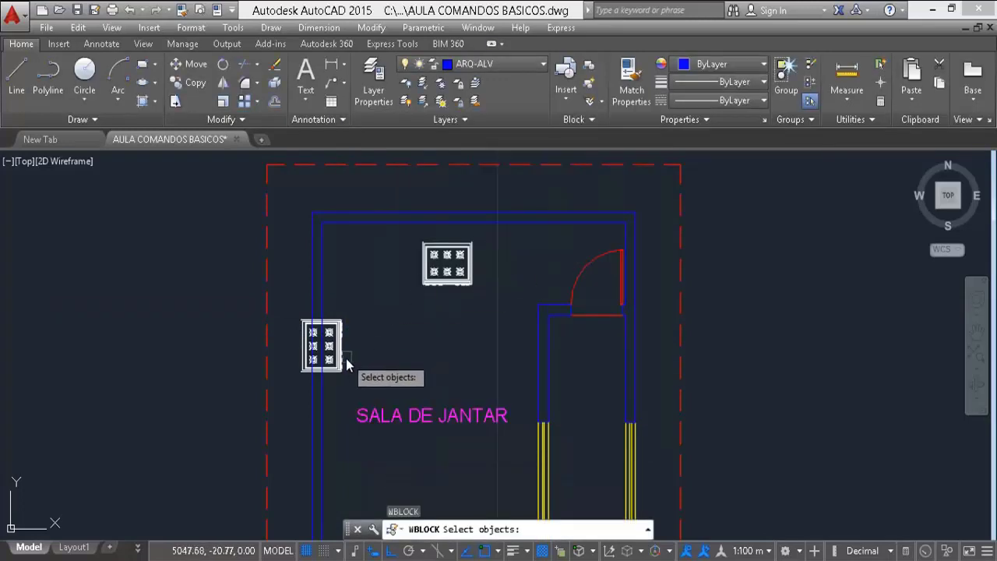
pyautogui.click(347, 363)
pyautogui.press('Return')
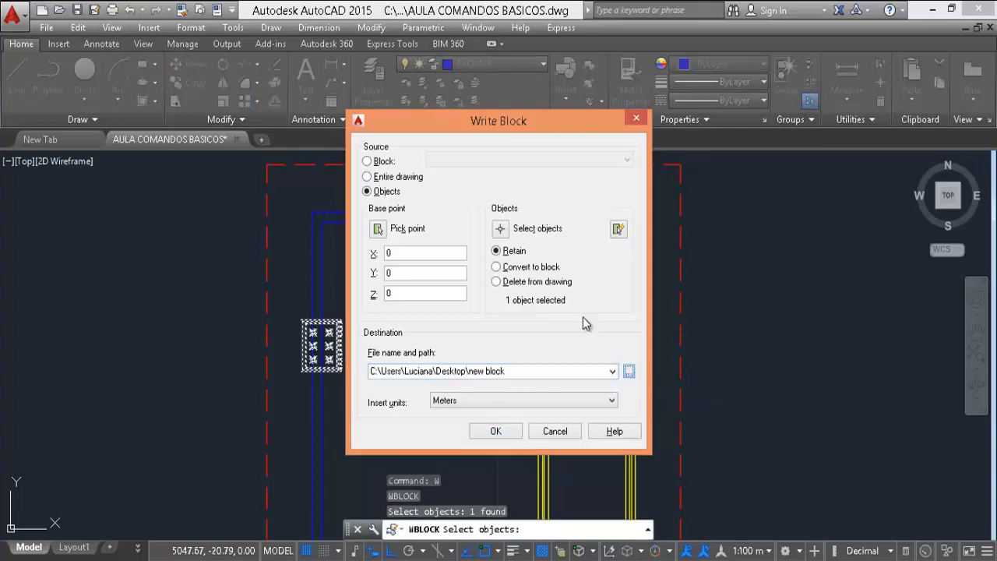
pyautogui.click(628, 370)
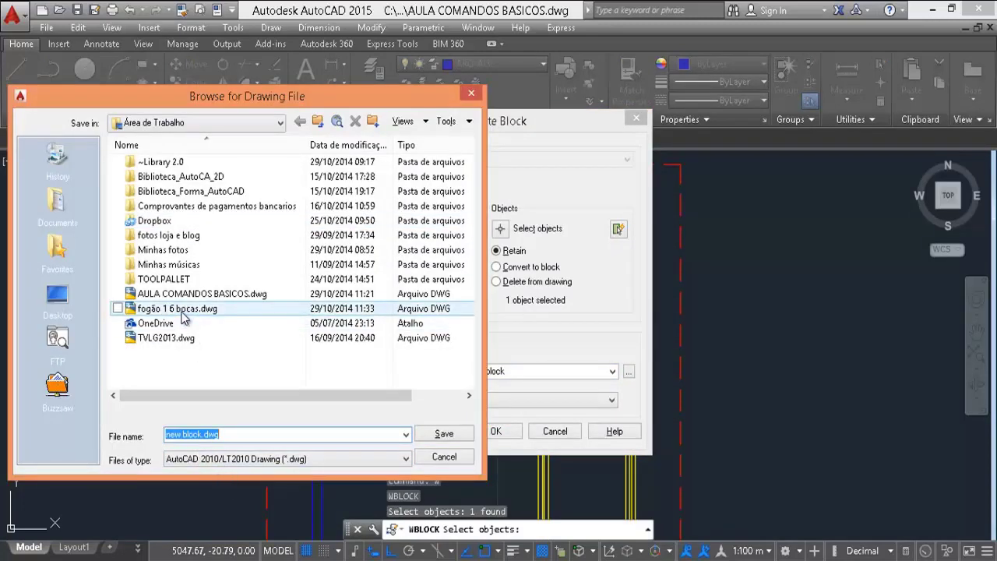
pyautogui.click(445, 460)
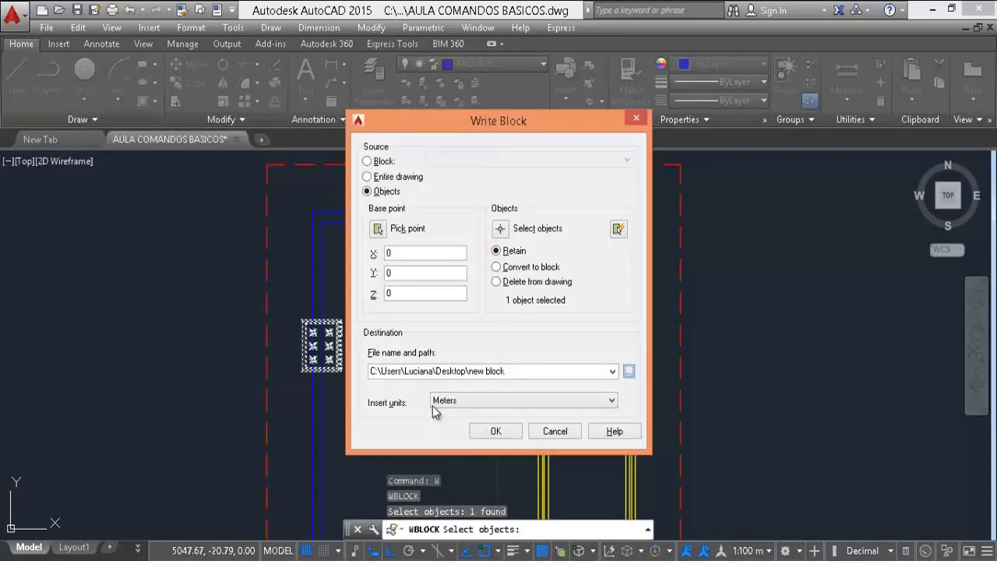
pyautogui.click(378, 228)
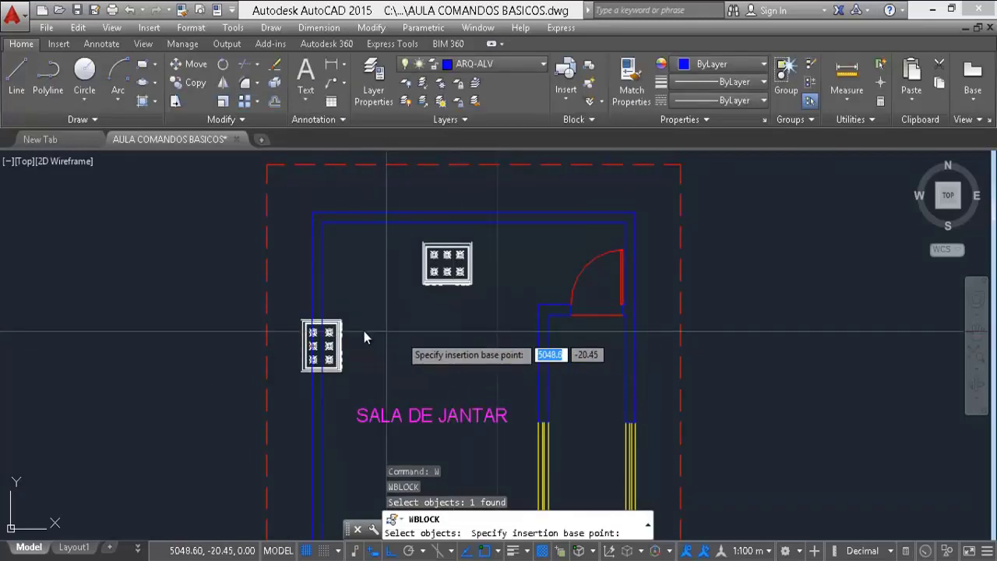
pyautogui.press('Return')
# Step: Erase the remaining stove at the top of the room
pyautogui.click(449, 277)
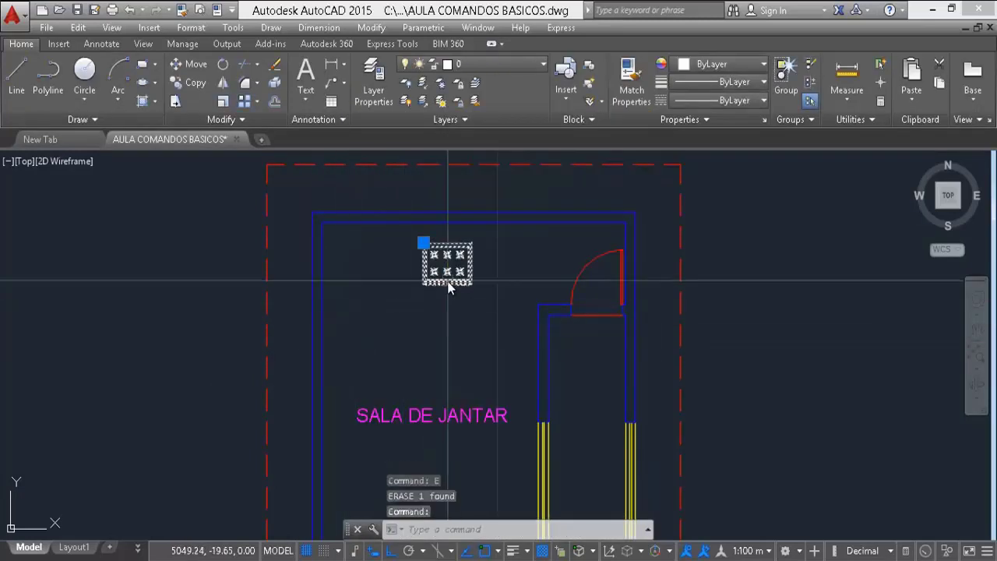
pyautogui.write('e')
pyautogui.press('Return')
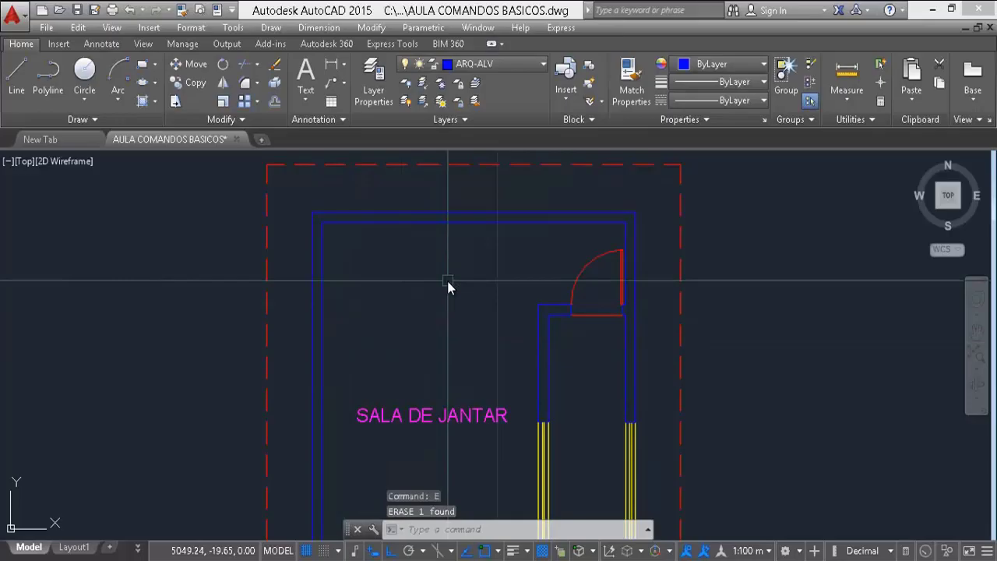